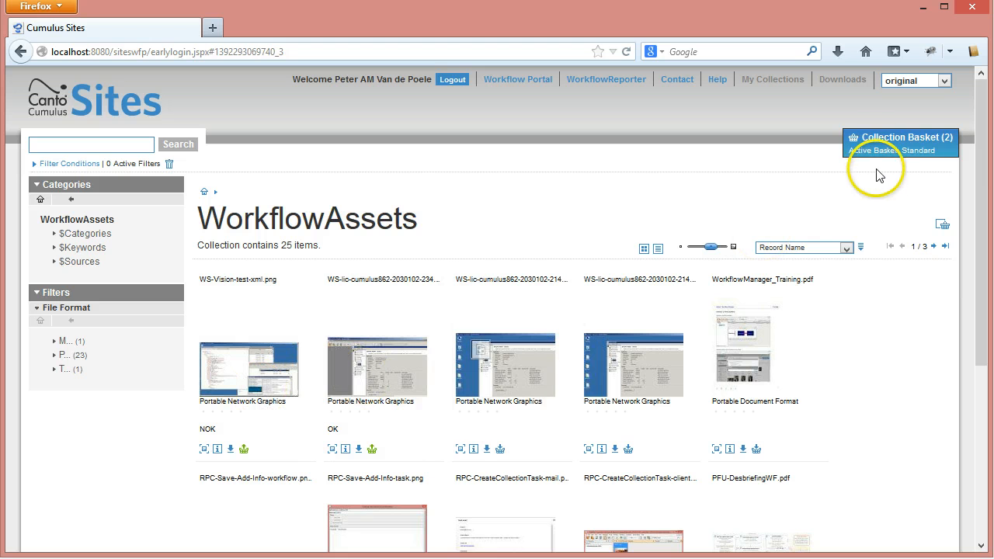
# Begin a new workflow request from the Training-5-Set Field Value template.
pyautogui.click(518, 79)
pyautogui.click(309, 248)
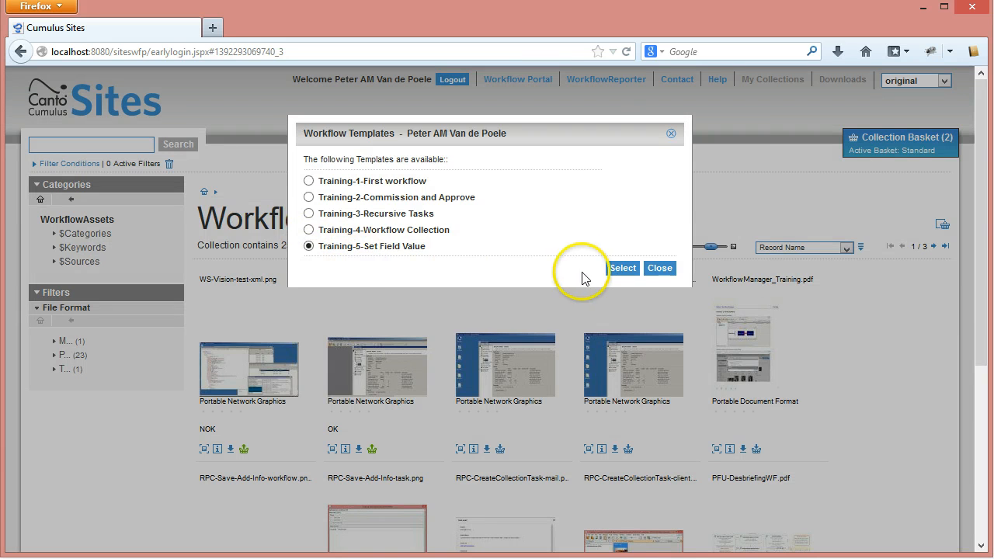
pyautogui.click(621, 268)
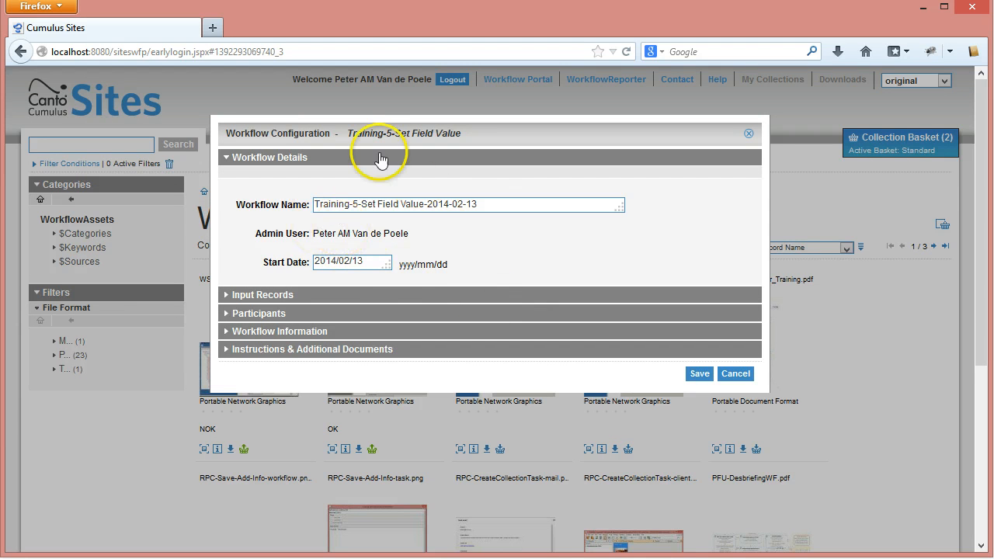
# Include the 2 collection basket records as the workflow's input records and return to the workflow details.
pyautogui.click(267, 296)
pyautogui.click(750, 208)
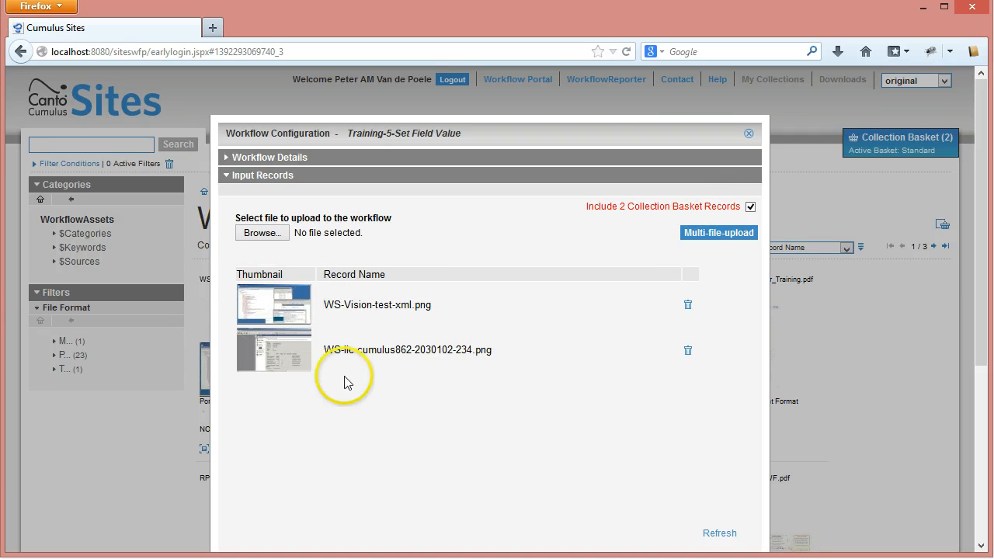
pyautogui.click(252, 158)
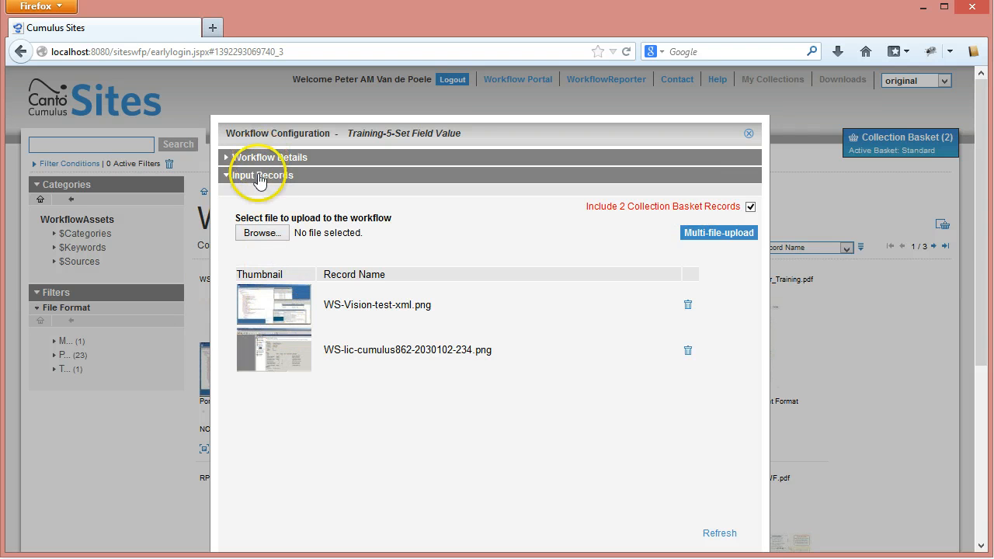
pyautogui.click(249, 290)
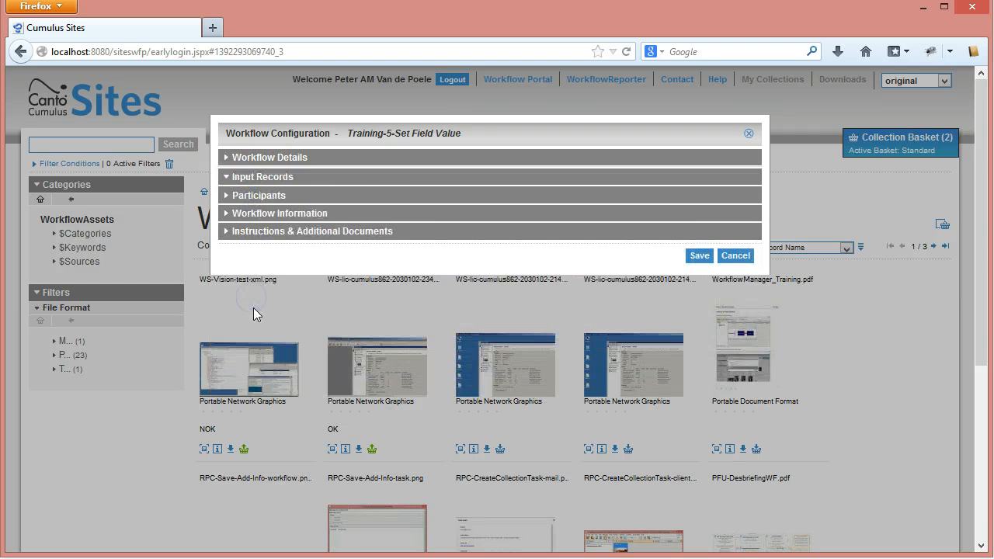
pyautogui.click(251, 158)
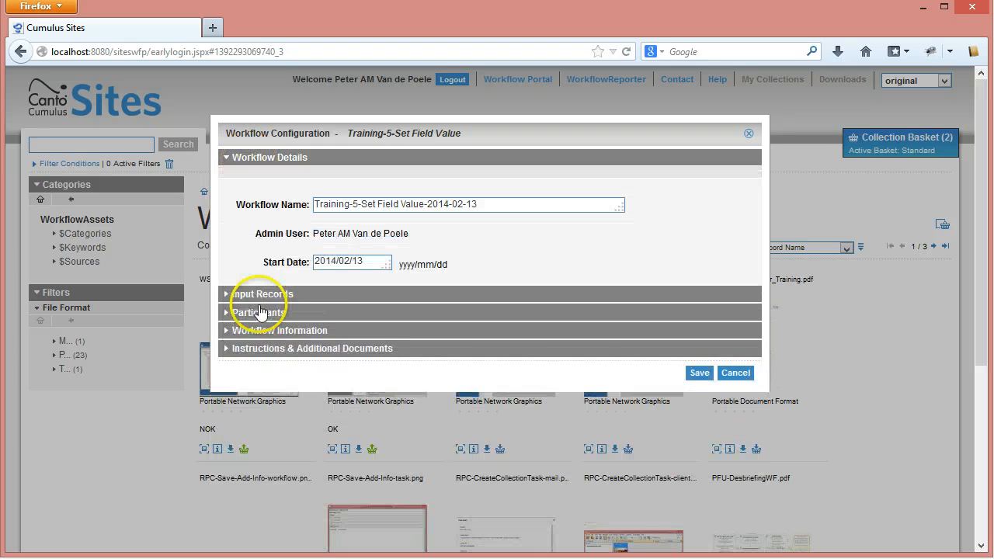
# Assign the designer to the Design role and the marketing reviewer to the Marketing role among the workflow participants.
pyautogui.click(263, 314)
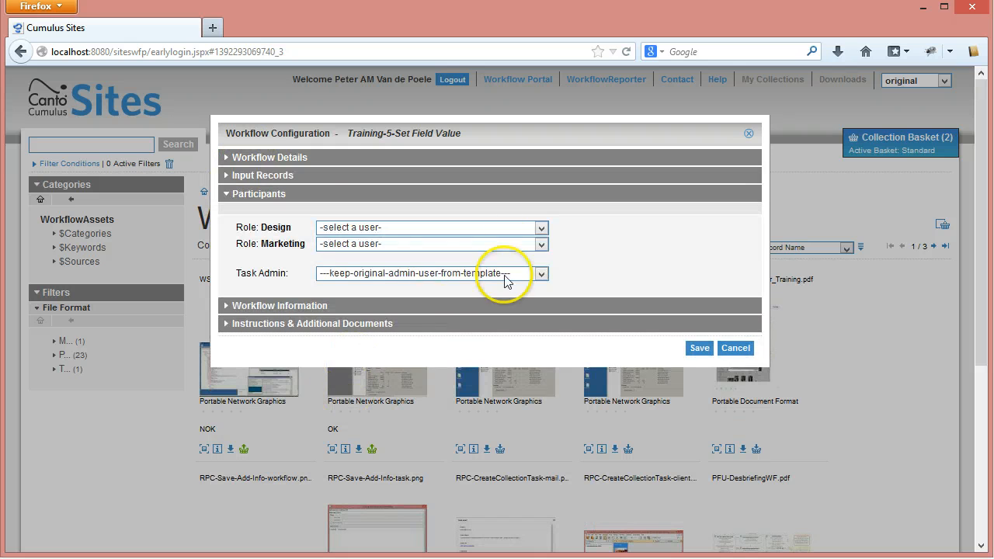
pyautogui.click(542, 230)
pyautogui.click(396, 255)
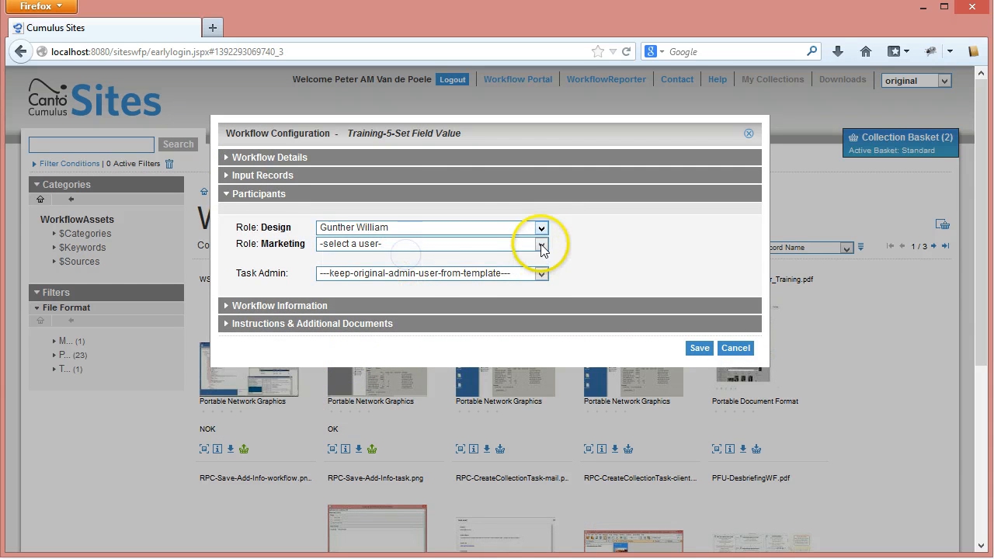
pyautogui.click(540, 245)
pyautogui.click(388, 270)
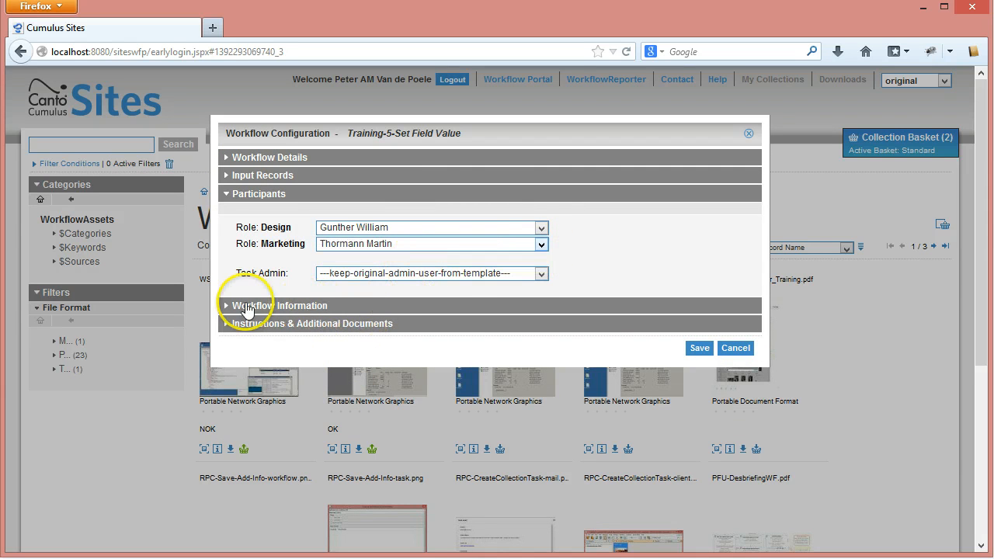
# Fill in the workflow information with SKU 987.321 and plant Belgium.
pyautogui.click(305, 306)
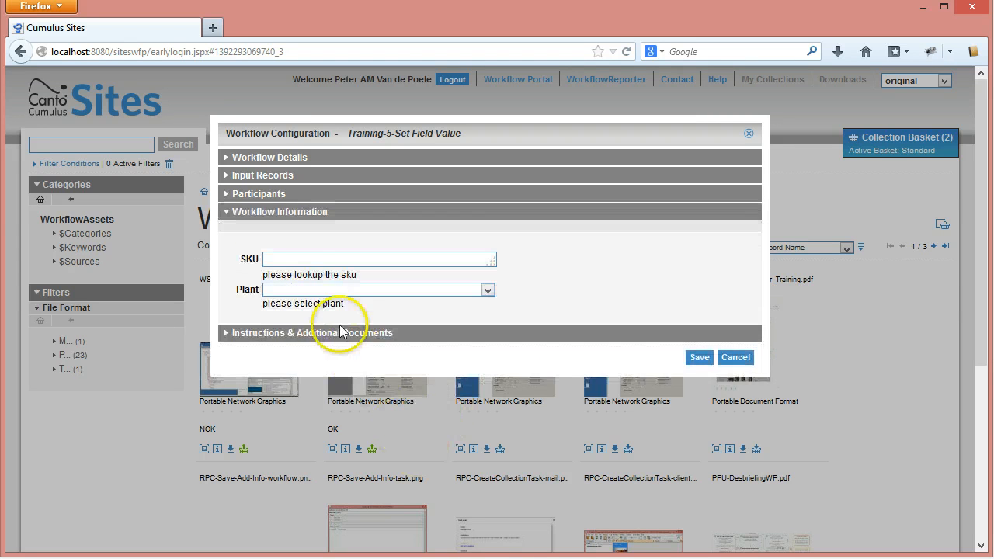
pyautogui.click(335, 262)
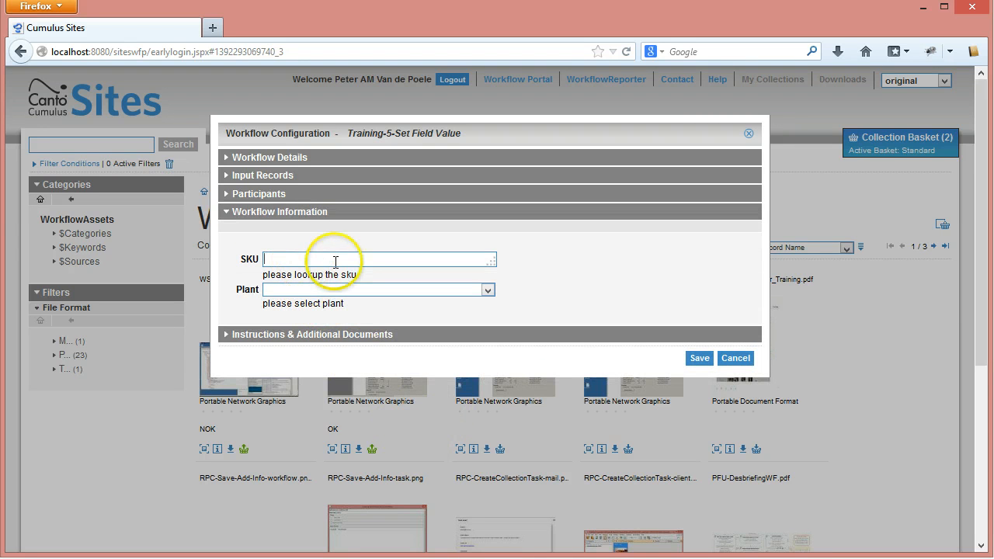
pyautogui.click(488, 290)
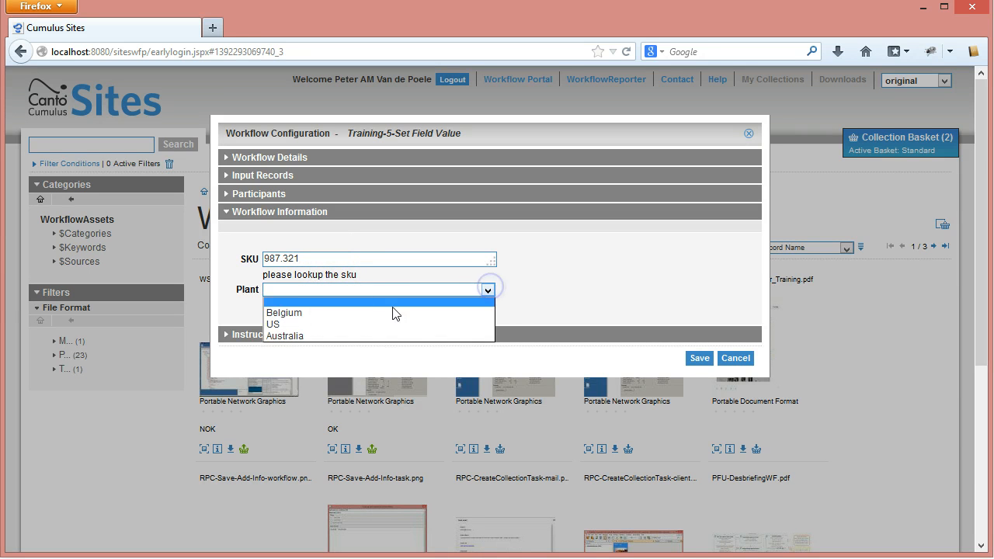
pyautogui.click(318, 311)
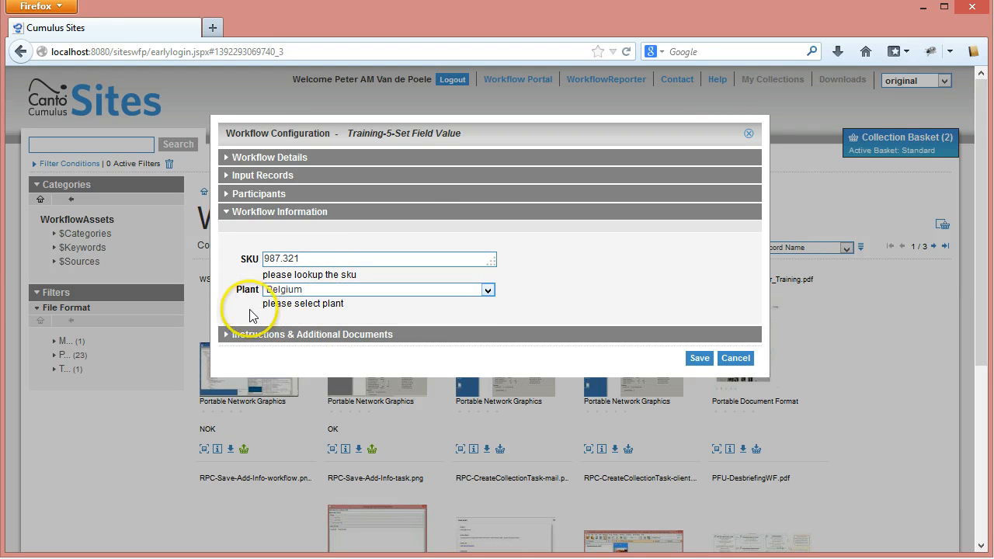
# Enter the instructions "Please create flyer and set notes" and save the workflow configuration.
pyautogui.click(265, 336)
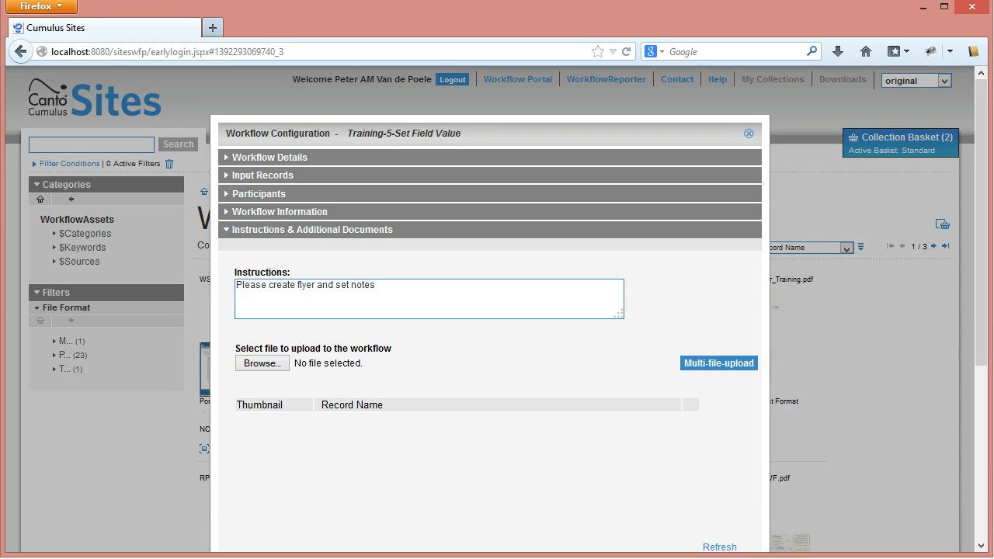
pyautogui.scroll(-2, 983, 355)
pyautogui.click(699, 517)
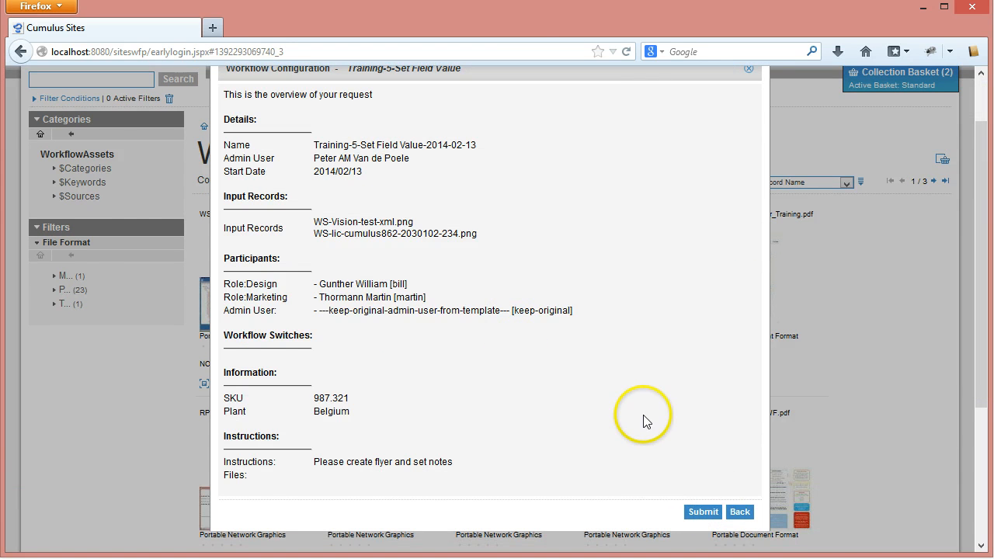
# Review and submit the workflow request, close the confirmation, and log out of the site.
pyautogui.scroll(2, 643, 421)
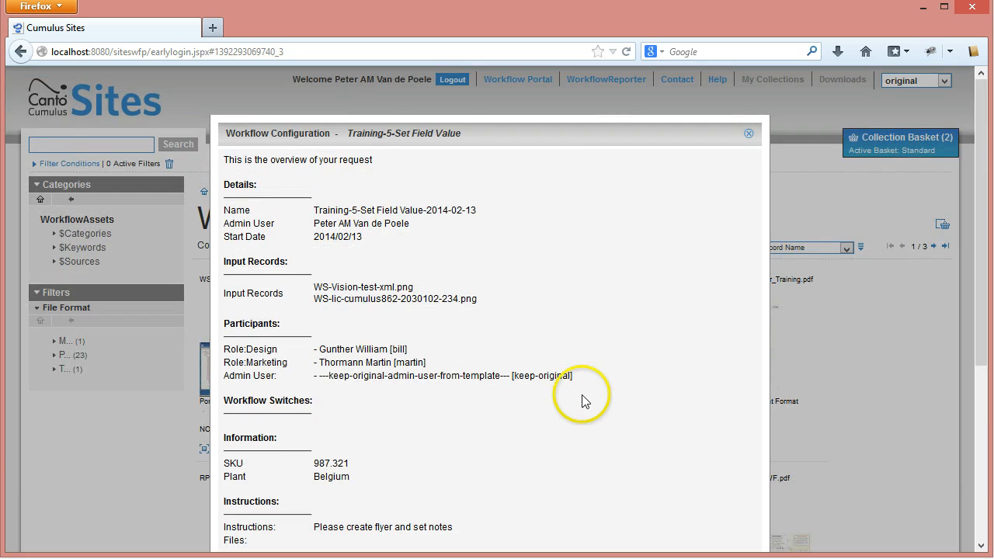
pyautogui.scroll(-3, 583, 400)
pyautogui.click(709, 490)
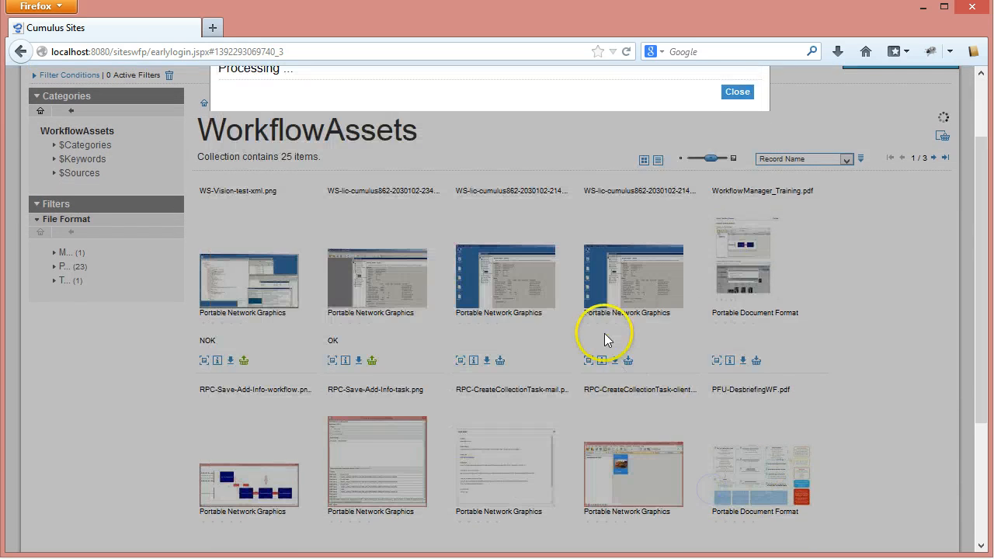
pyautogui.scroll(3, 655, 282)
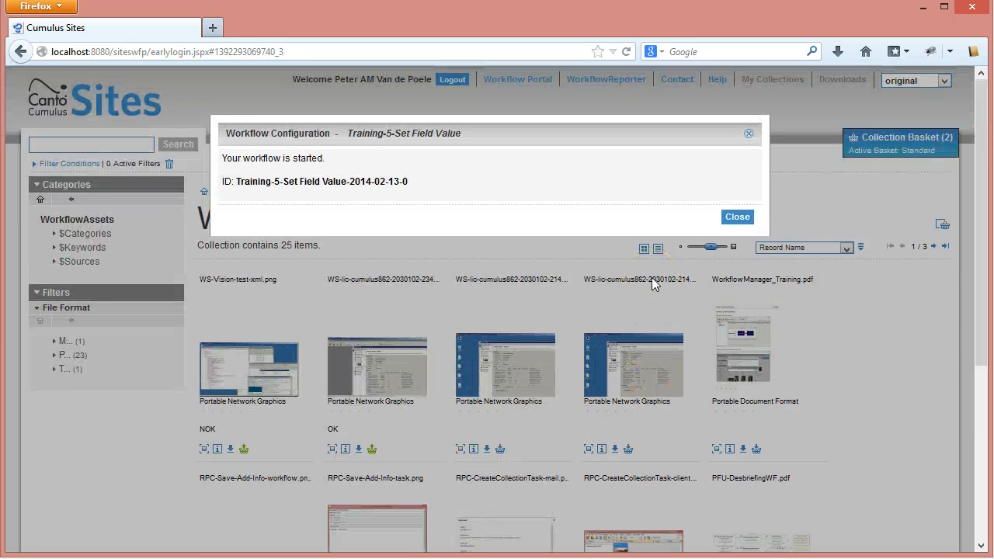
pyautogui.click(738, 218)
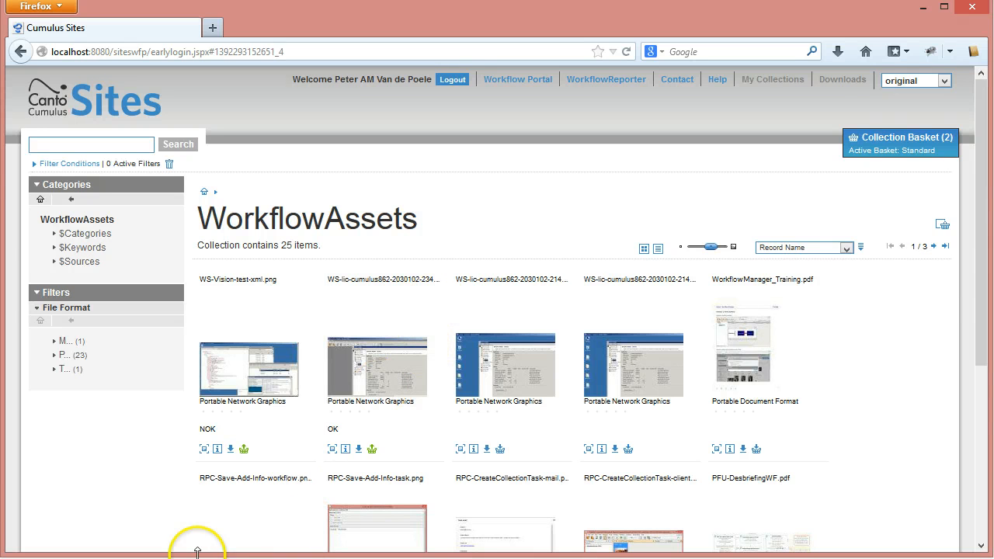
pyautogui.click(457, 84)
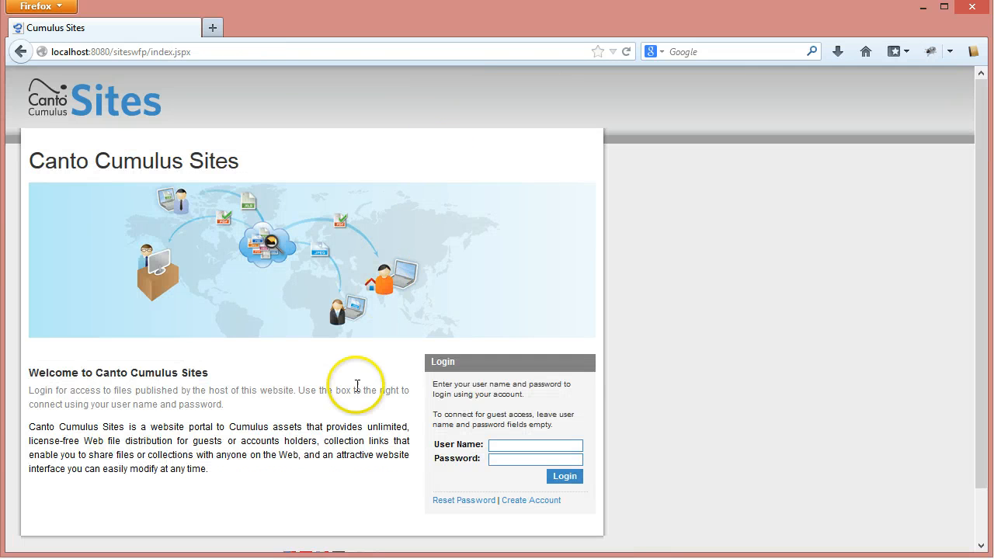
# Switch to Thunderbird, fetch mail for the Design participant's account, and open the new "Training-5-Set Field Value-2014-02-13-0 - Create new flyer" message.
pyautogui.click(357, 558)
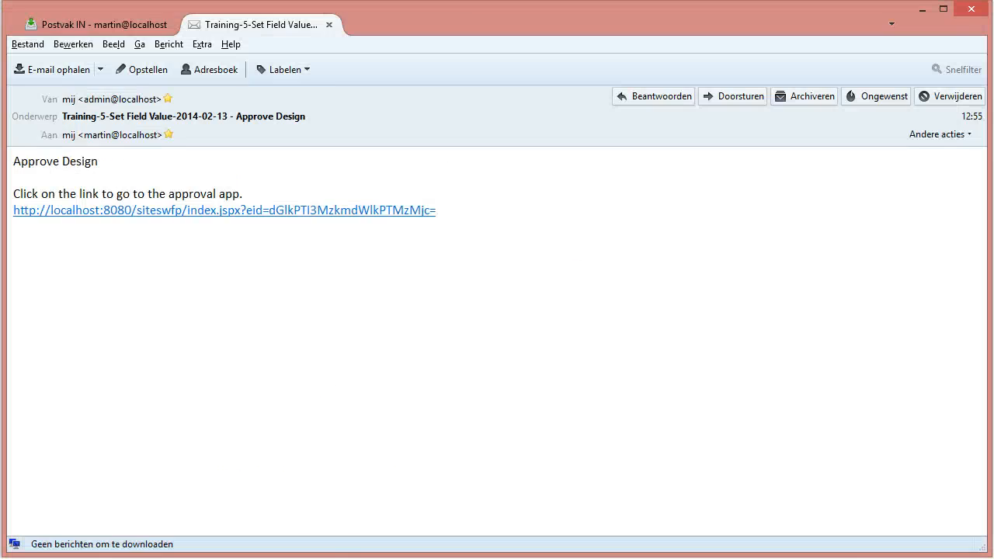
pyautogui.click(330, 25)
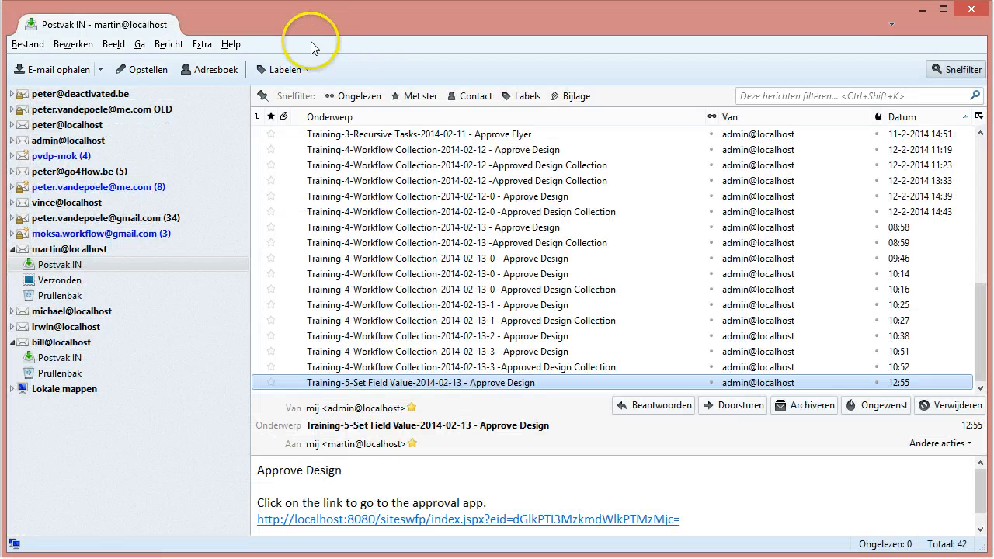
pyautogui.click(11, 249)
pyautogui.click(49, 296)
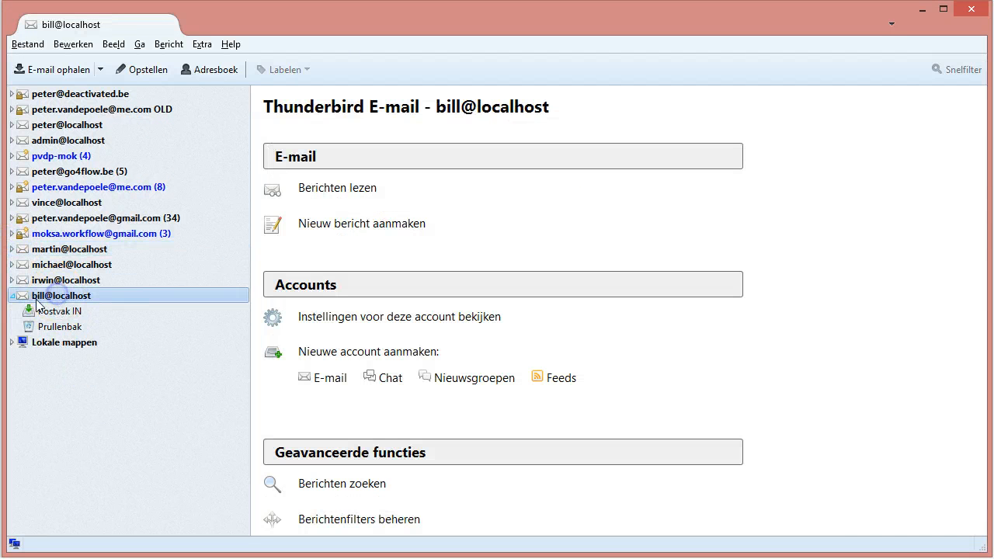
pyautogui.click(74, 69)
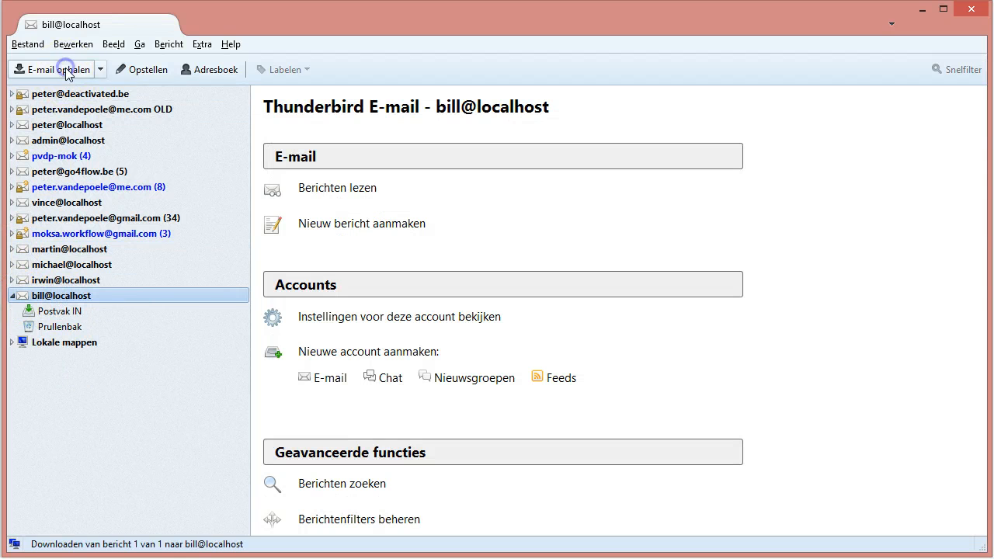
pyautogui.click(70, 312)
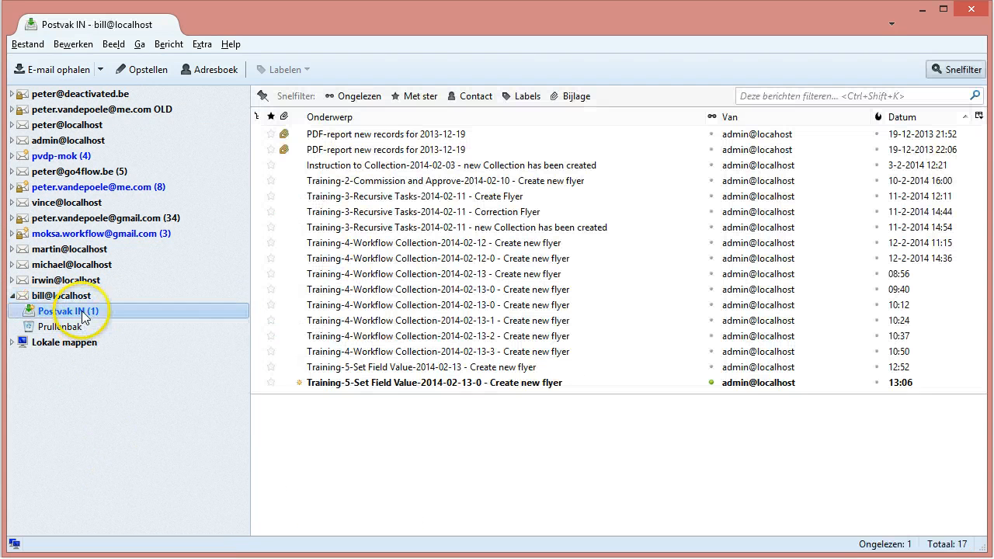
pyautogui.click(349, 384)
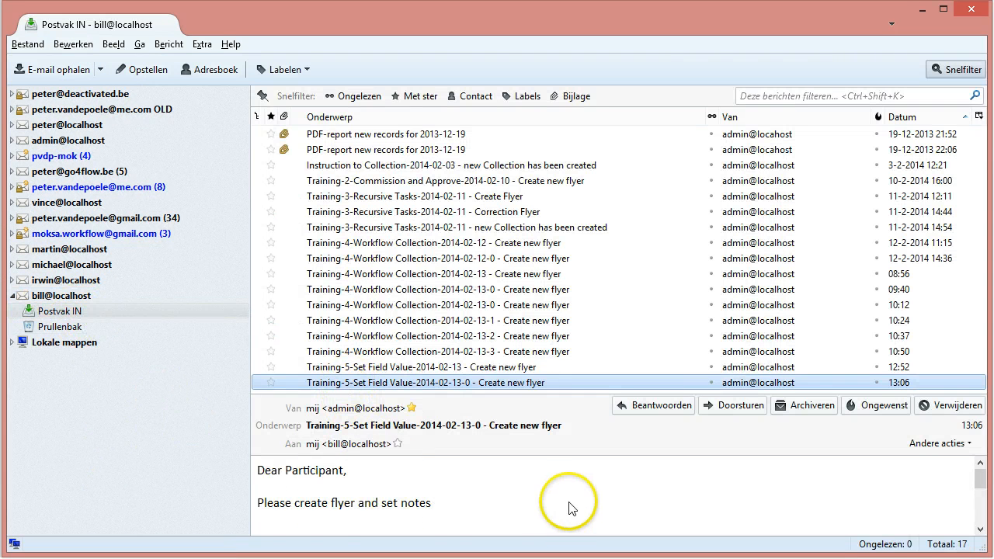
# Enlarge the message view to read the flyer instructions and follow the link to the Commissioned Work app.
pyautogui.scroll(-3, 567, 505)
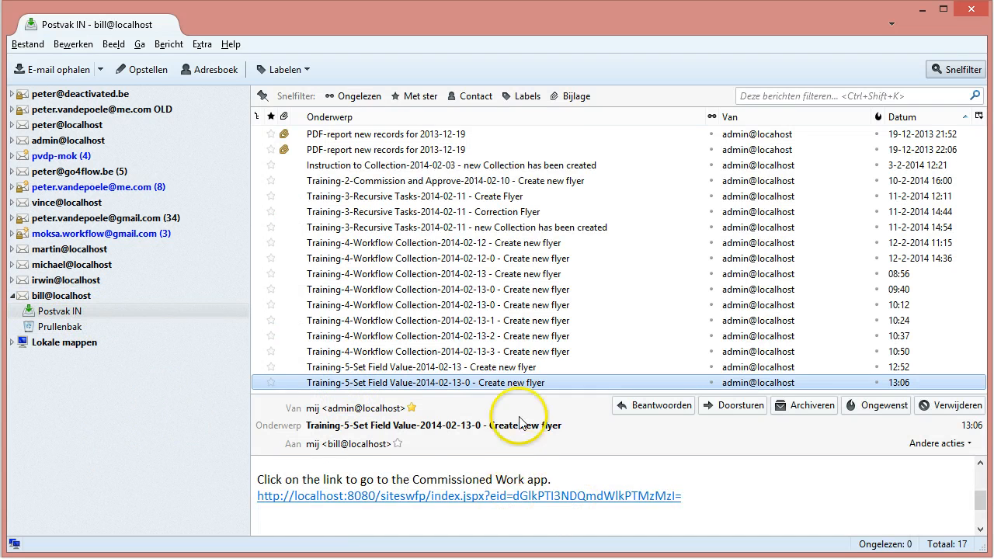
pyautogui.moveTo(511, 392); pyautogui.dragTo(510, 260)
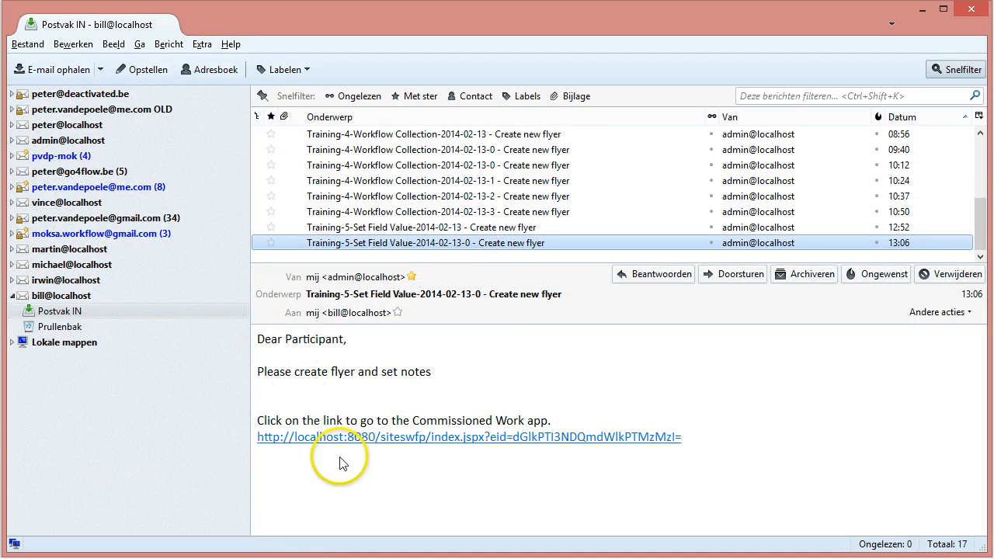
pyautogui.click(266, 371)
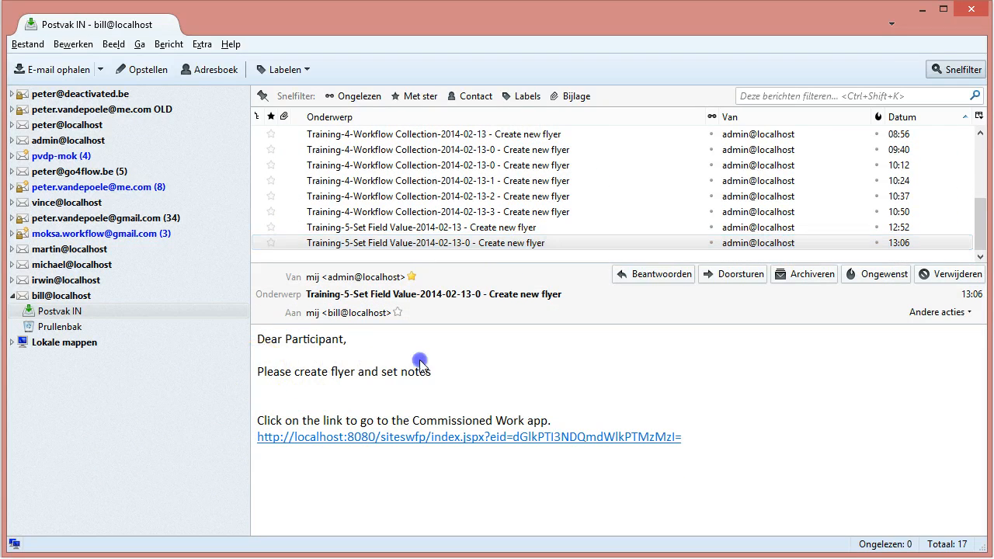
pyautogui.moveTo(419, 361); pyautogui.dragTo(433, 374)
pyautogui.click(455, 377)
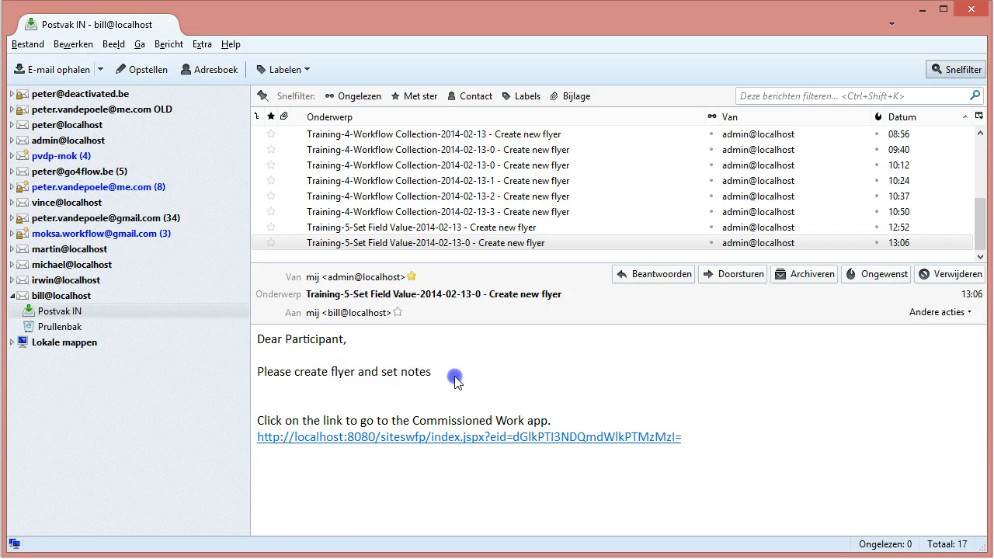
pyautogui.click(637, 438)
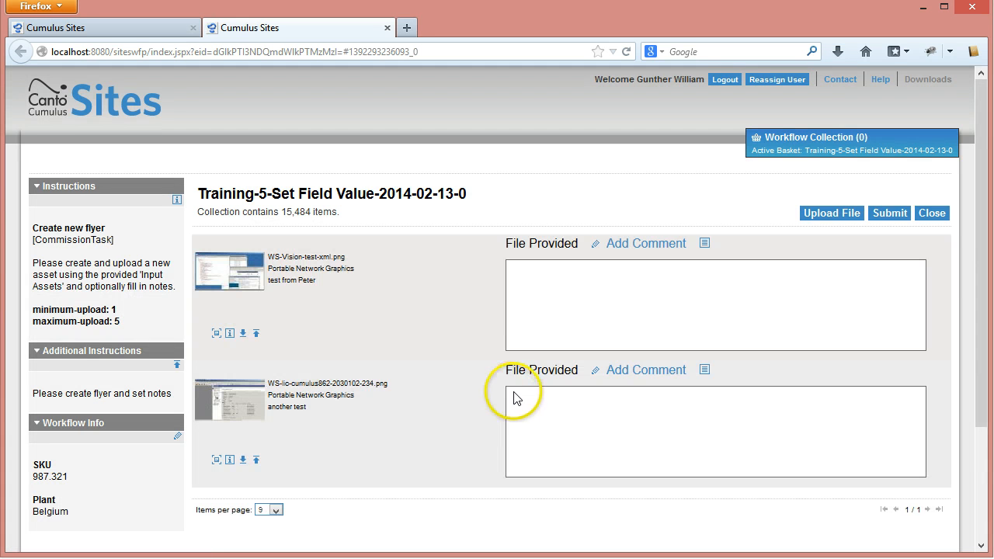
# Update the workflow info with SKU 987.321.00 and plant US, and save it.
pyautogui.click(415, 380)
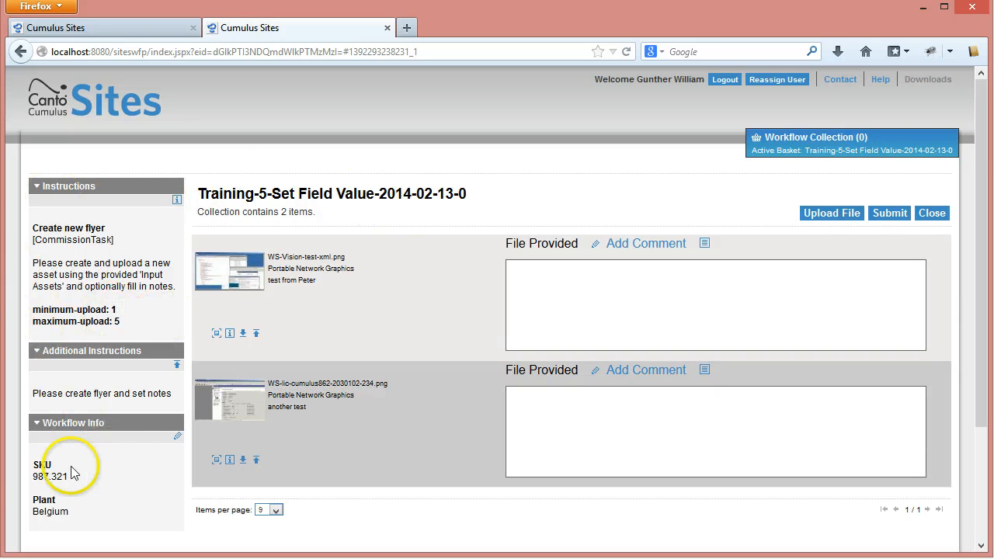
pyautogui.click(177, 440)
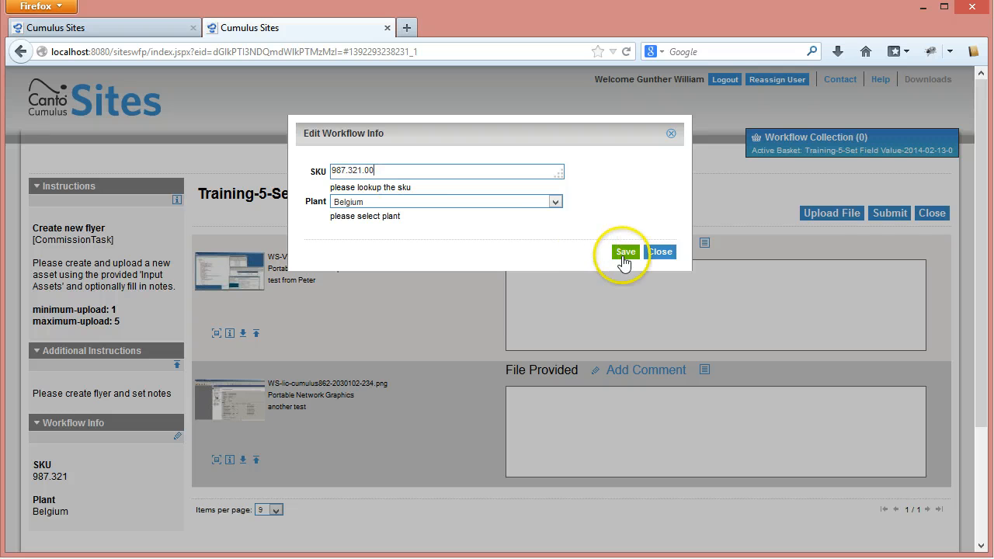
pyautogui.click(553, 202)
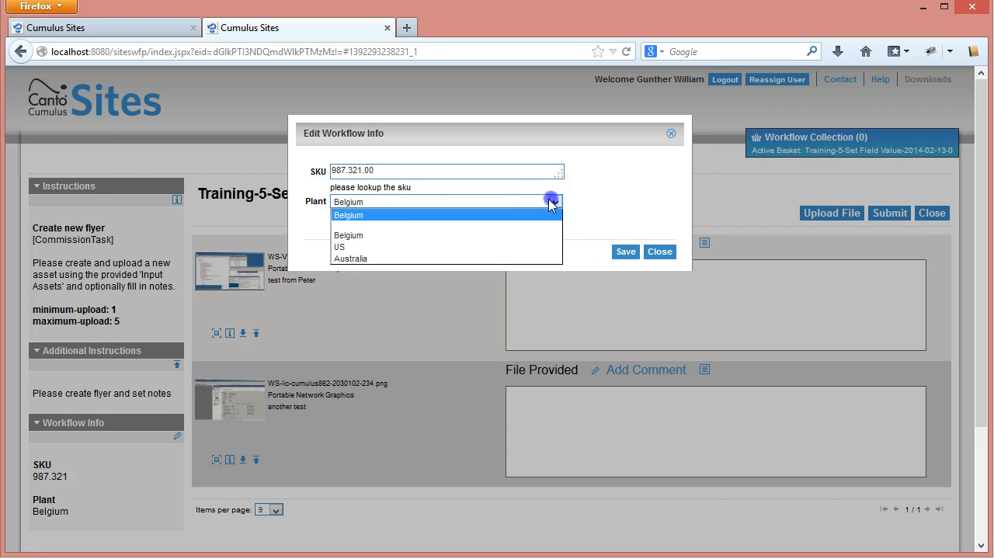
pyautogui.click(348, 247)
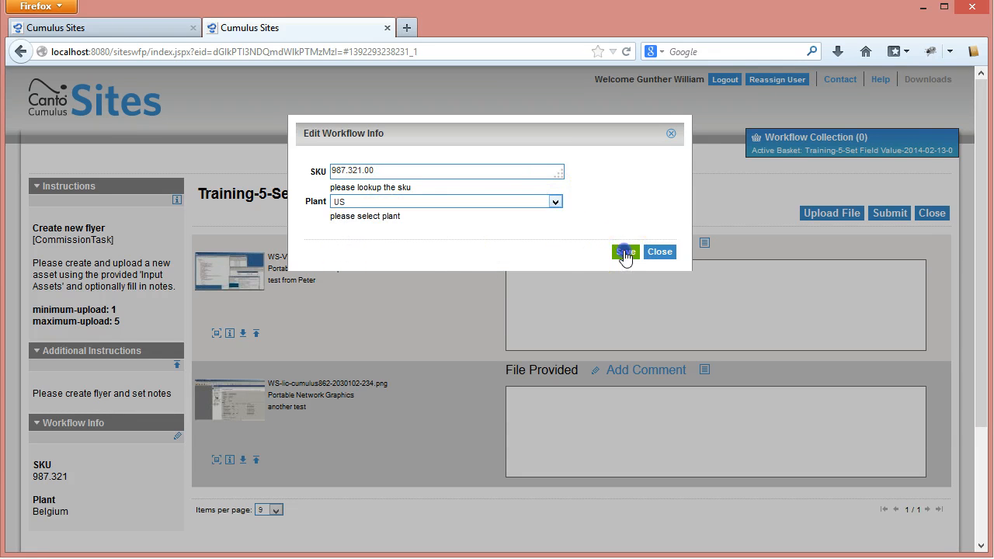
pyautogui.click(625, 252)
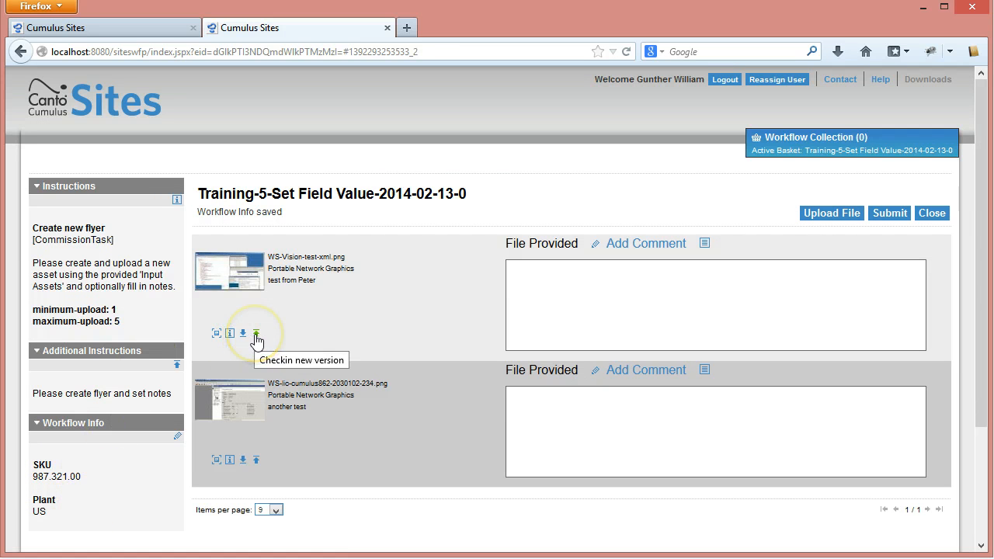
# Set the notes of WS-Vision-test-xml.png to "this is the second test" and its status to OK, and save the record.
pyautogui.click(704, 244)
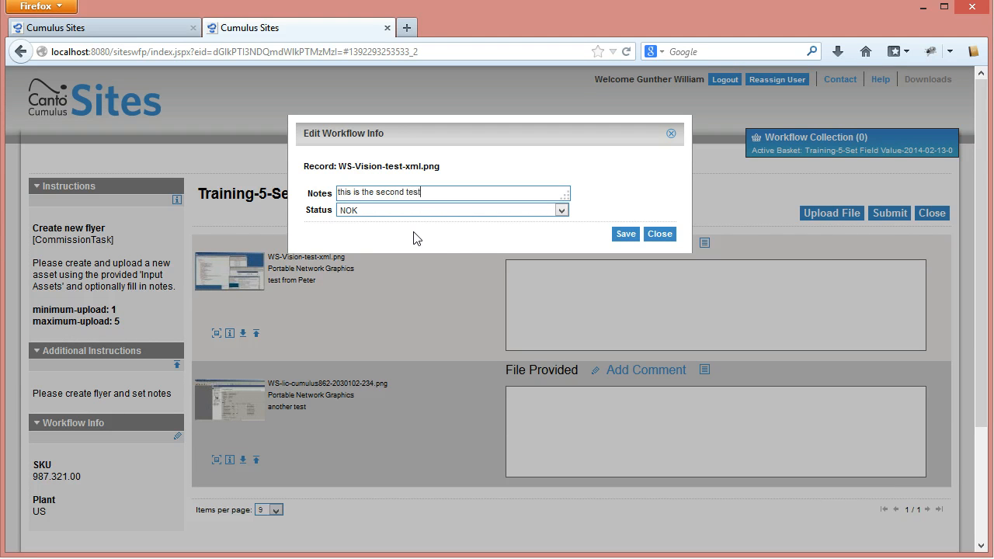
pyautogui.click(561, 210)
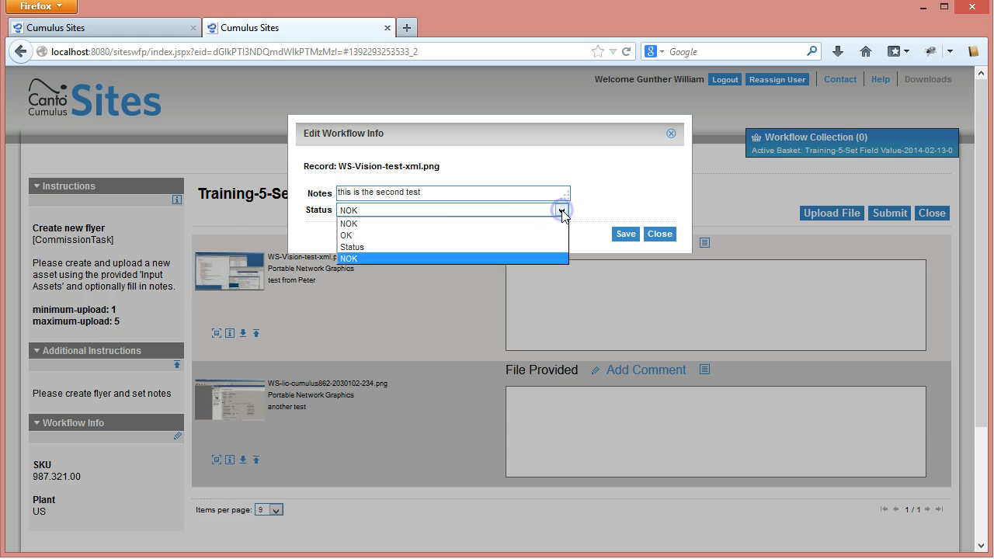
pyautogui.click(370, 235)
pyautogui.click(628, 235)
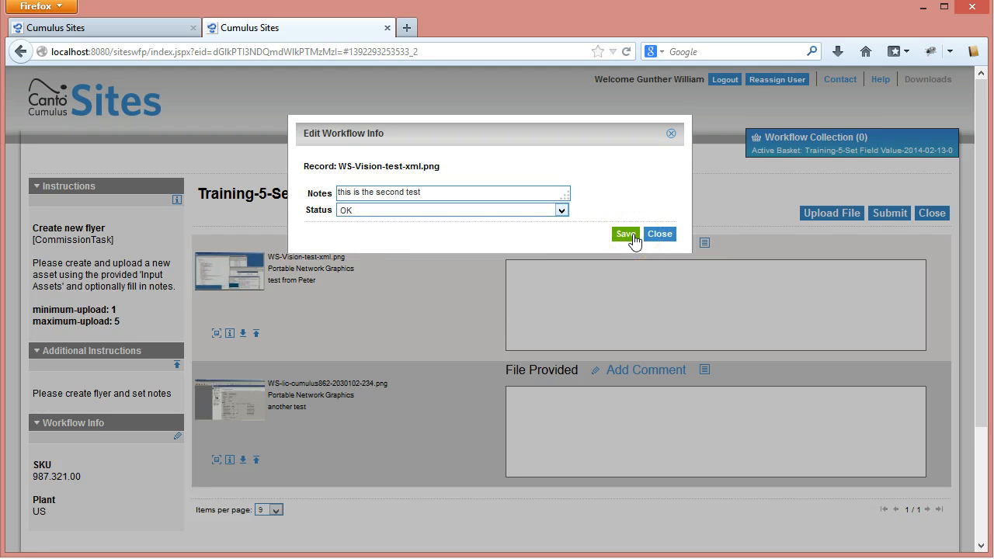
pyautogui.click(631, 235)
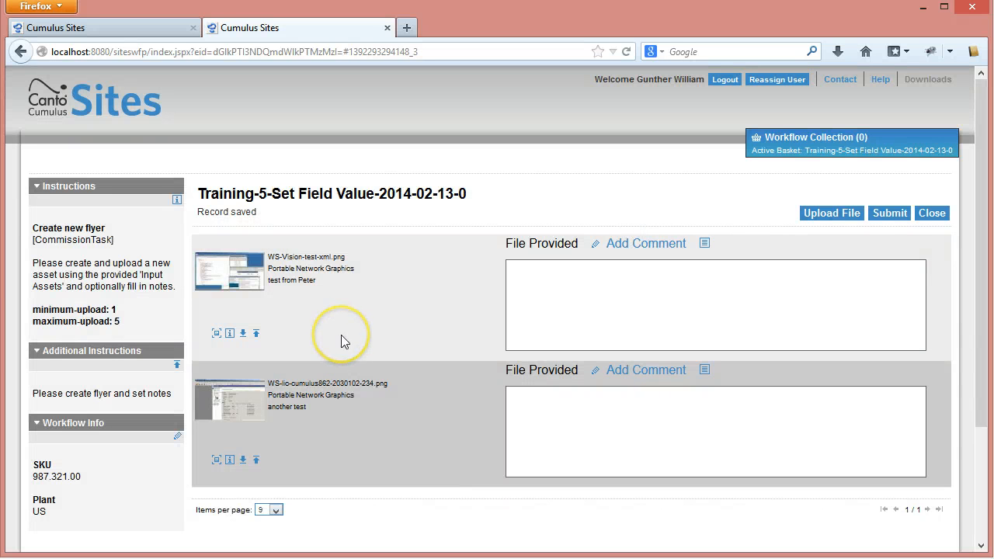
pyautogui.click(375, 394)
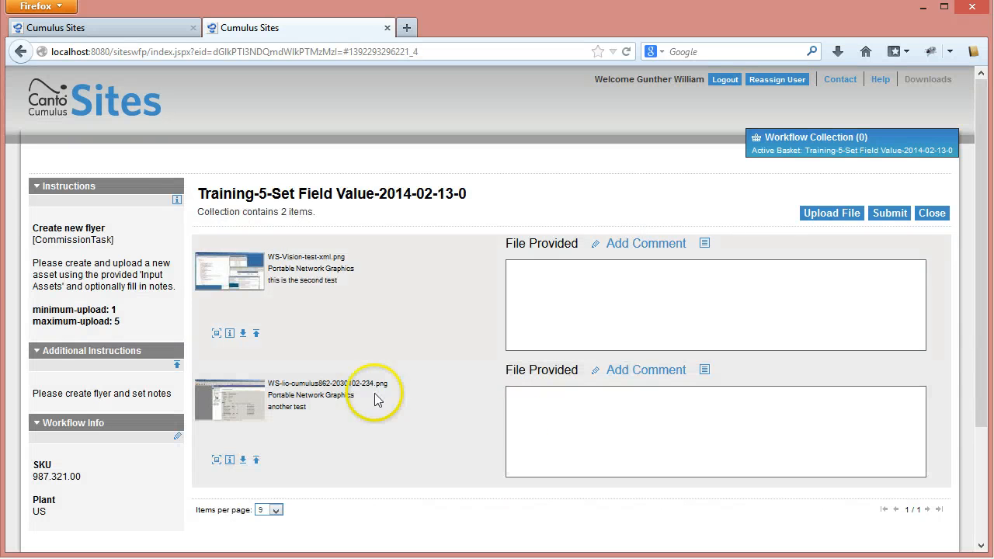
pyautogui.click(704, 374)
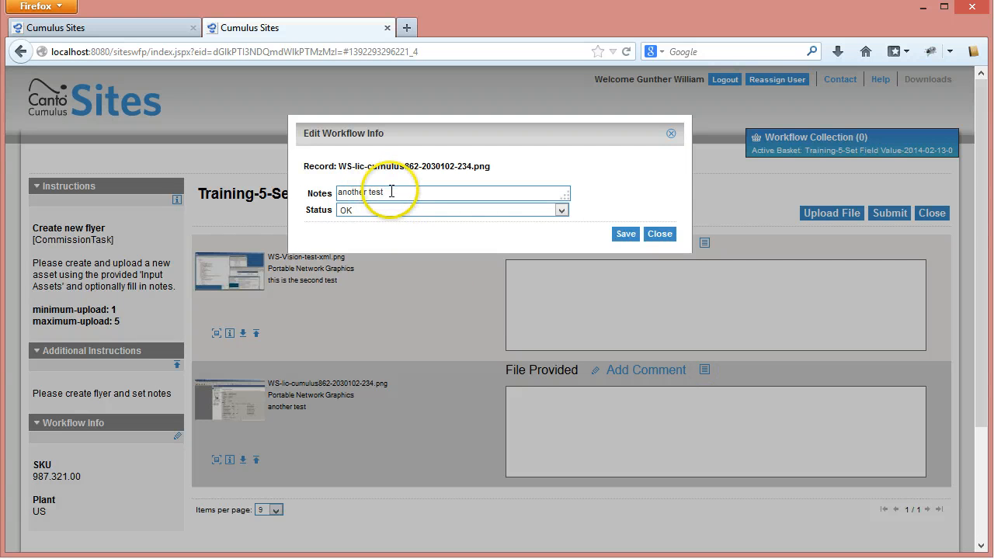
pyautogui.moveTo(389, 192); pyautogui.dragTo(289, 190)
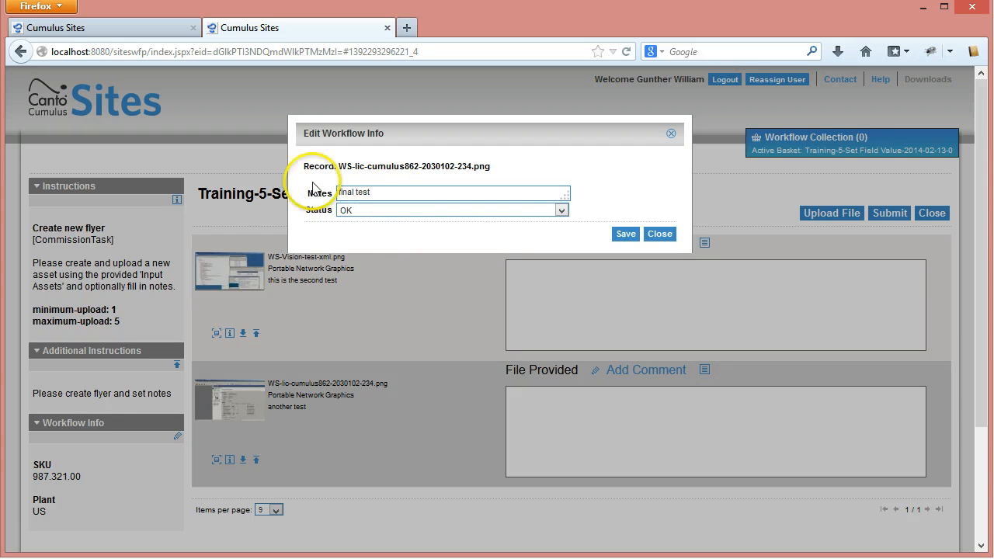
pyautogui.click(561, 210)
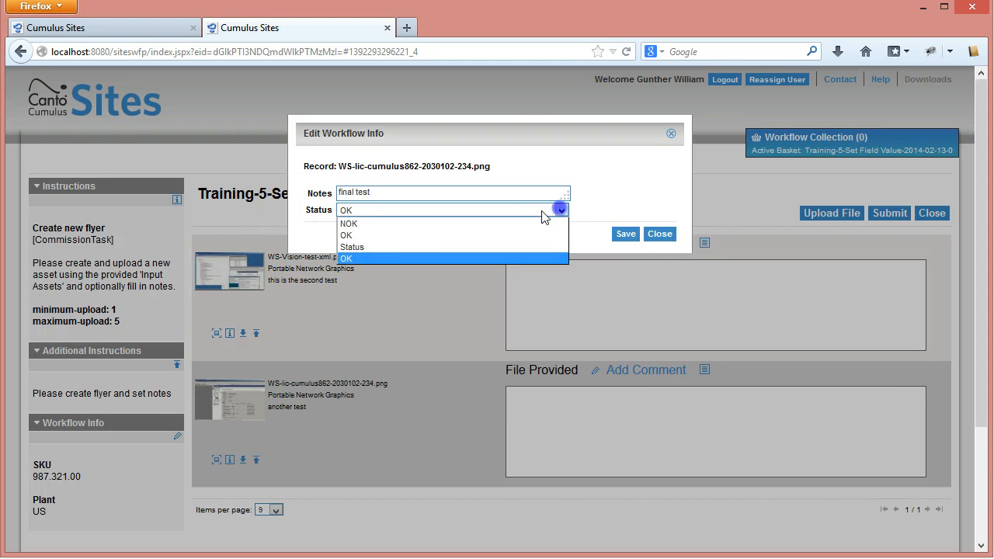
pyautogui.click(381, 224)
pyautogui.click(628, 231)
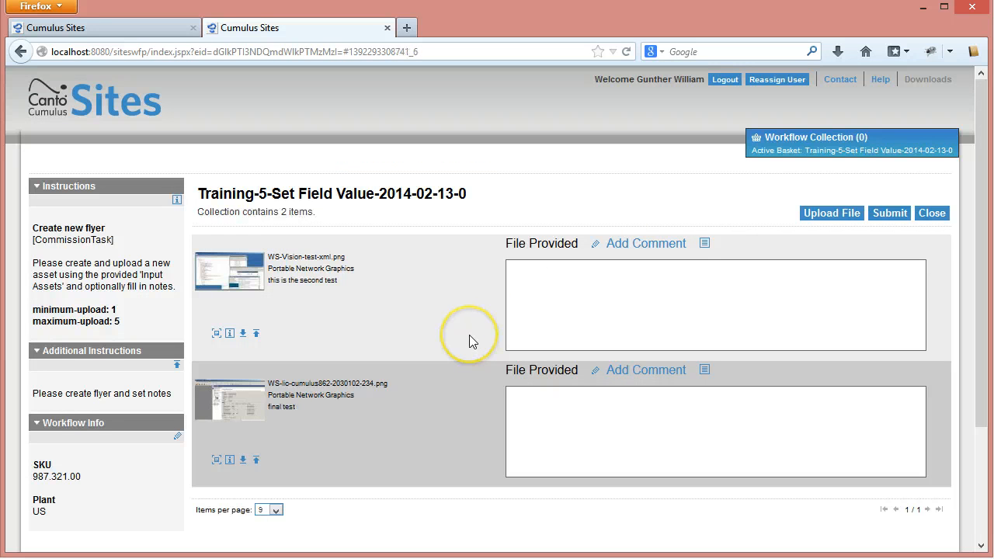
# Upload the file MainFlow_1.pdf from the desktop to the workflow collection and close the upload dialog.
pyautogui.click(834, 214)
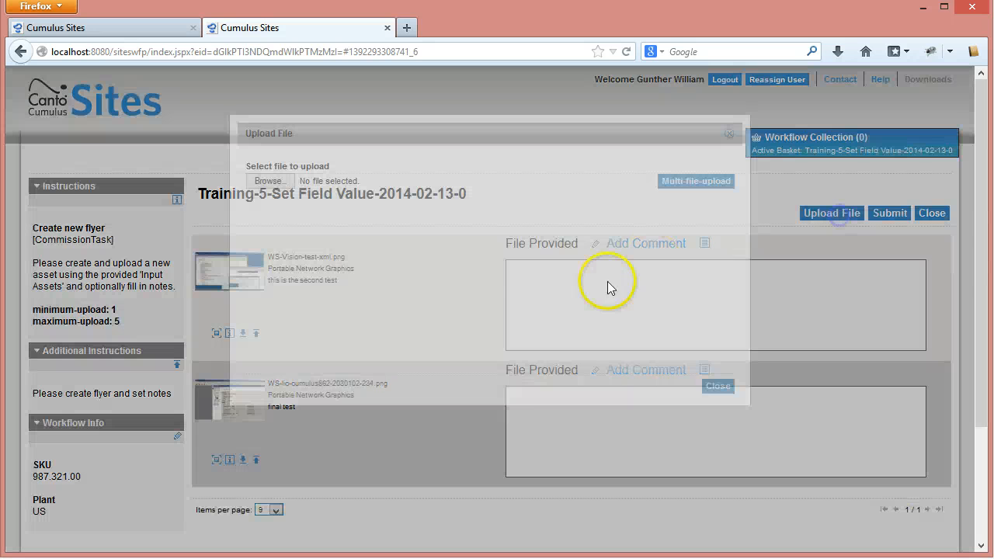
pyautogui.click(284, 183)
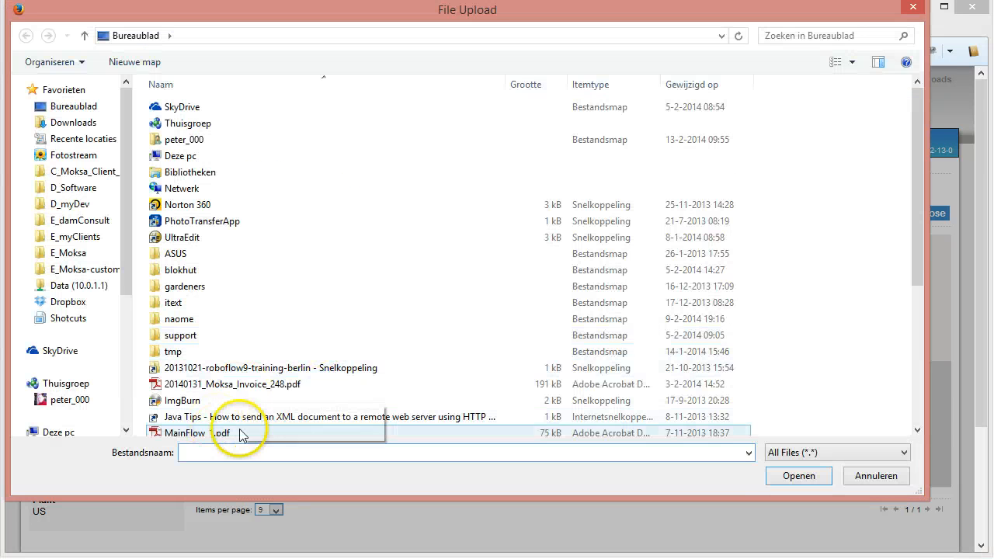
pyautogui.click(240, 433)
pyautogui.click(777, 476)
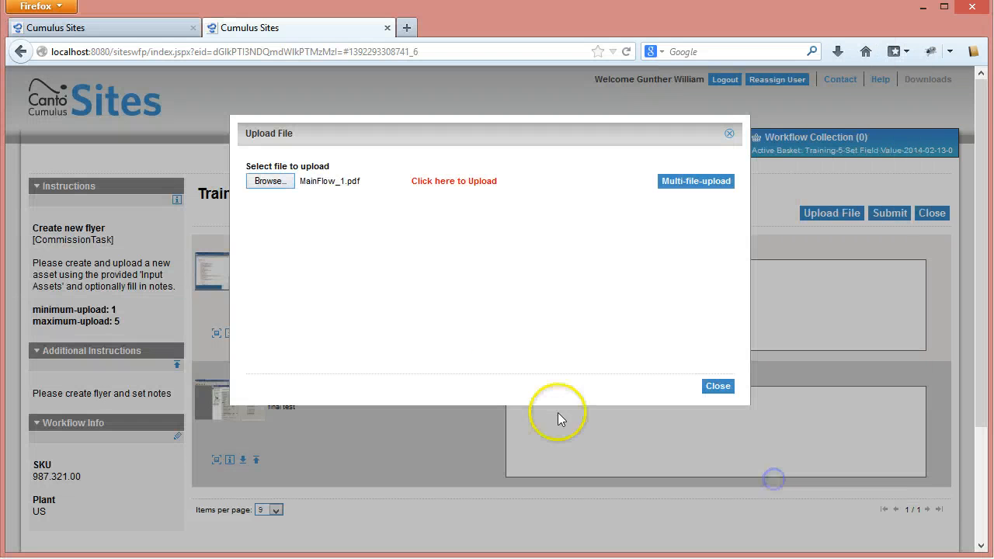
pyautogui.click(464, 187)
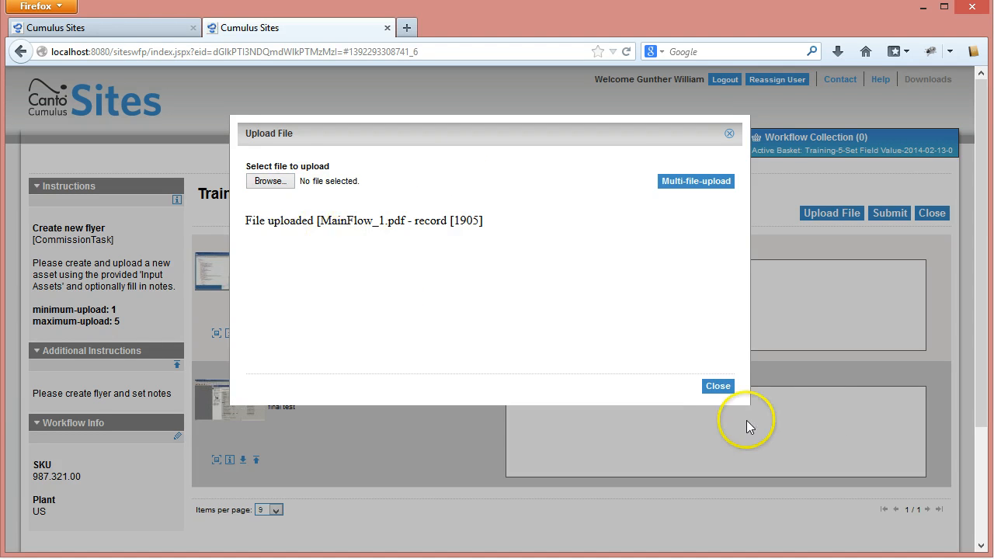
pyautogui.click(717, 386)
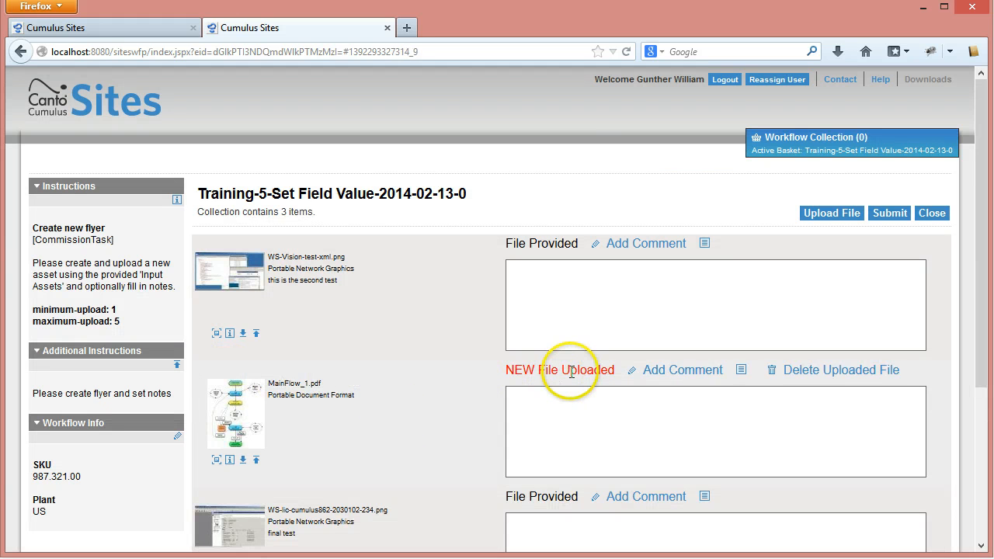
# Give the uploaded MainFlow_1.pdf the notes "New files upload" and status OK, and save the record.
pyautogui.click(742, 372)
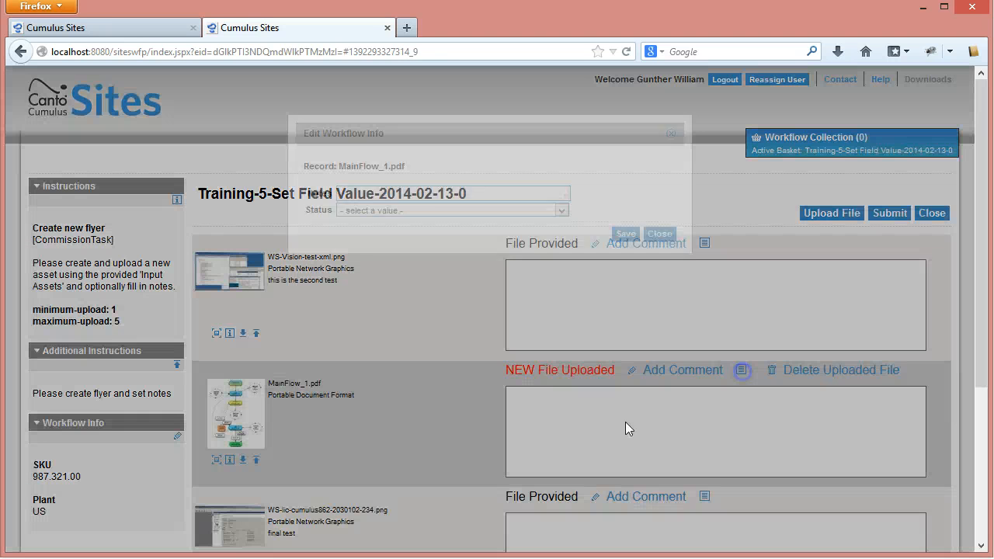
pyautogui.click(402, 194)
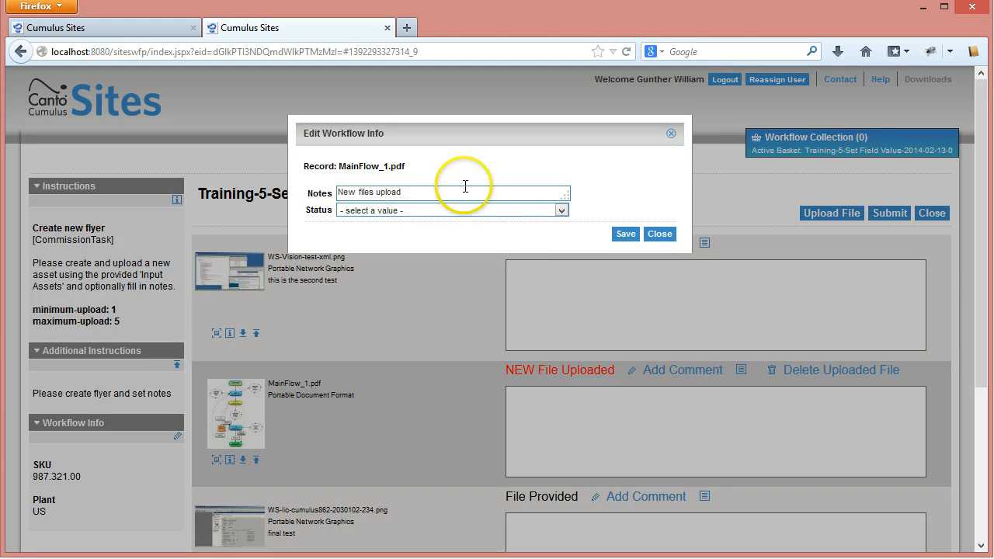
pyautogui.click(563, 216)
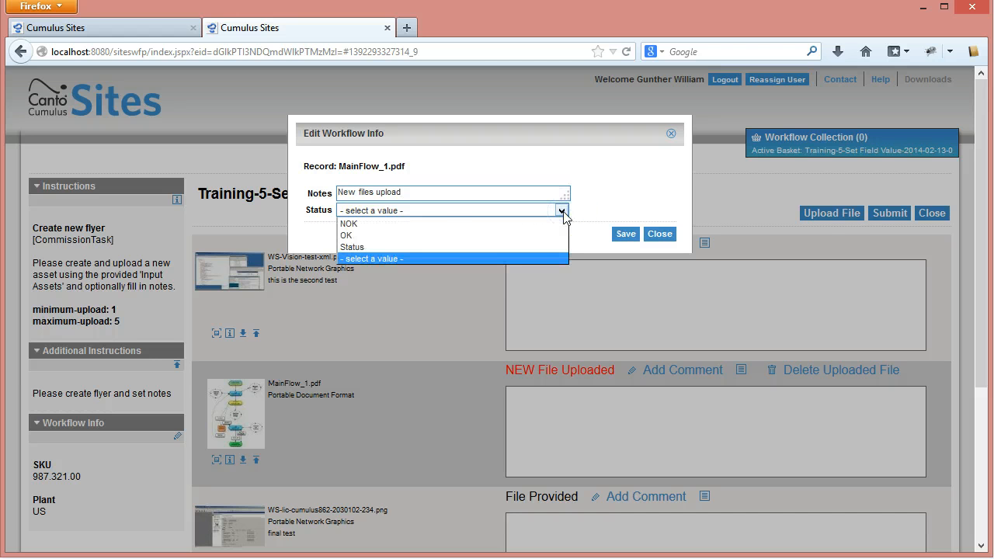
pyautogui.click(411, 235)
pyautogui.click(627, 234)
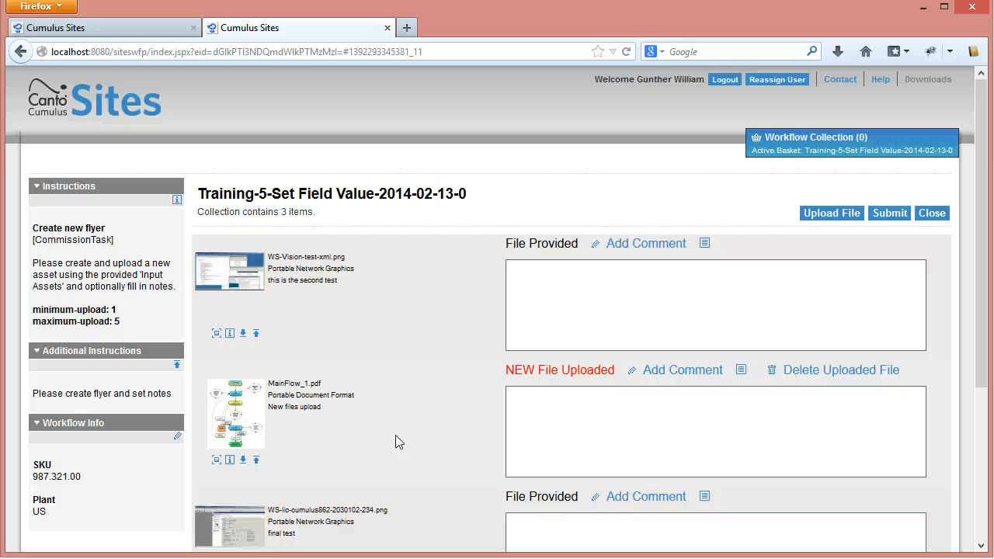
# Change the status of MainFlow_1.pdf to NOK and save the record.
pyautogui.click(742, 372)
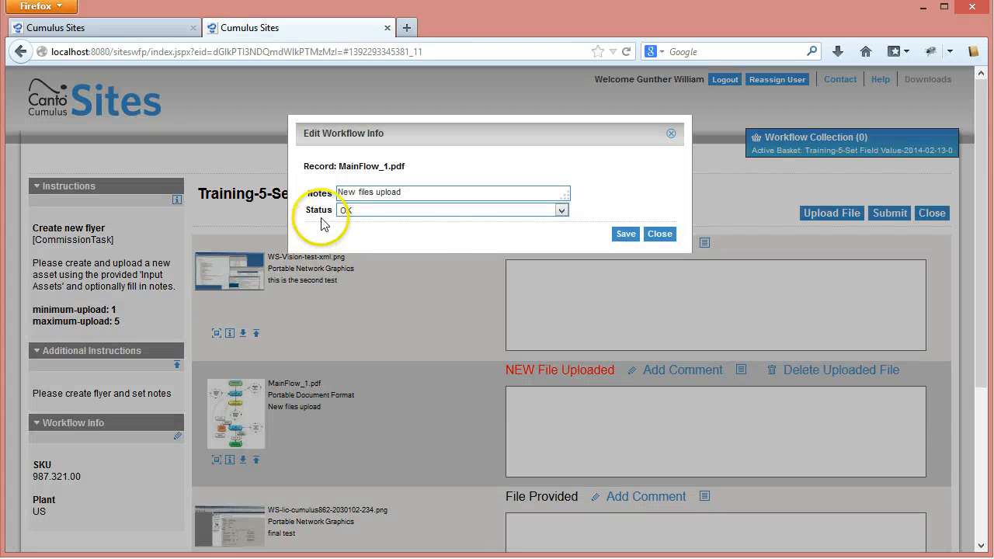
pyautogui.click(560, 210)
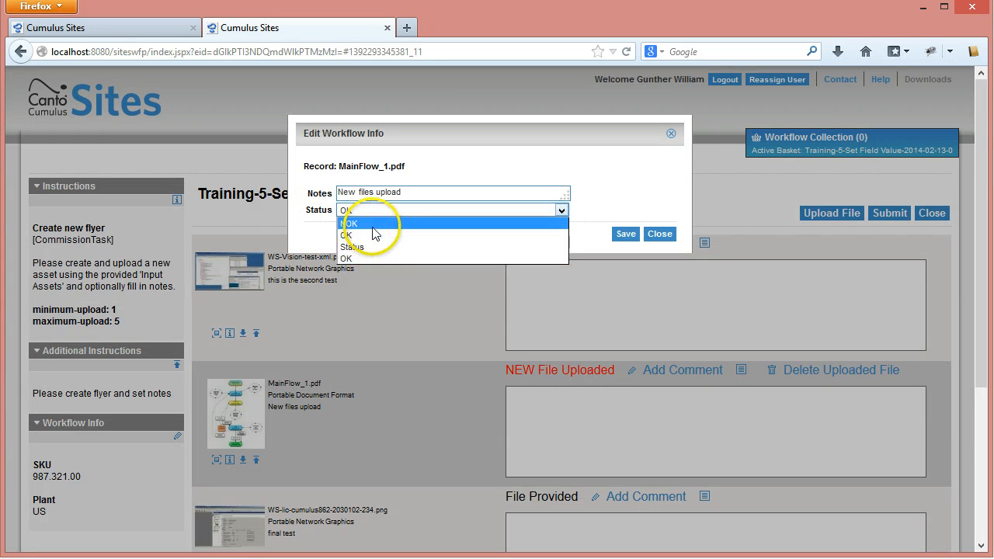
pyautogui.click(374, 222)
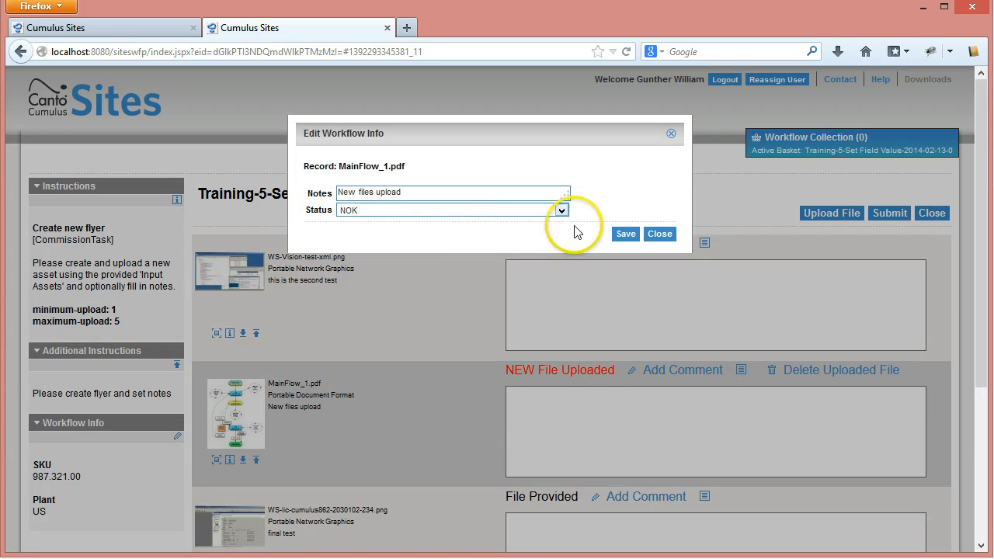
pyautogui.click(625, 235)
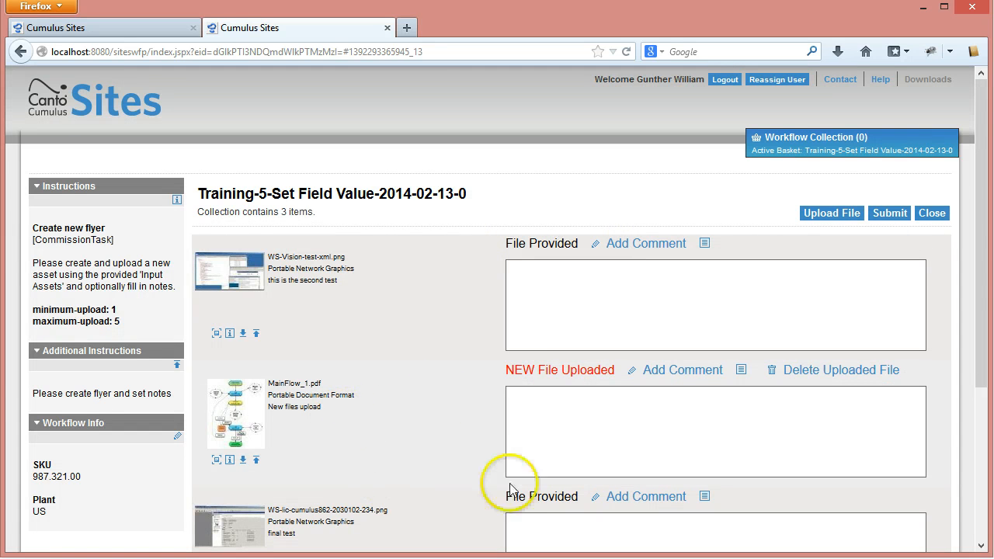
# Submit the flyer creation task and close its browser tab.
pyautogui.click(887, 215)
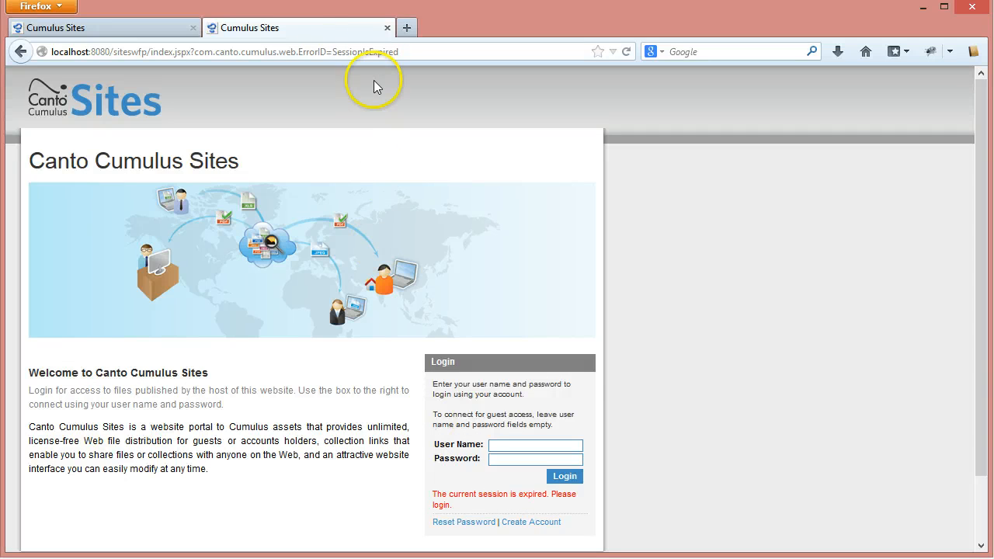
pyautogui.click(387, 27)
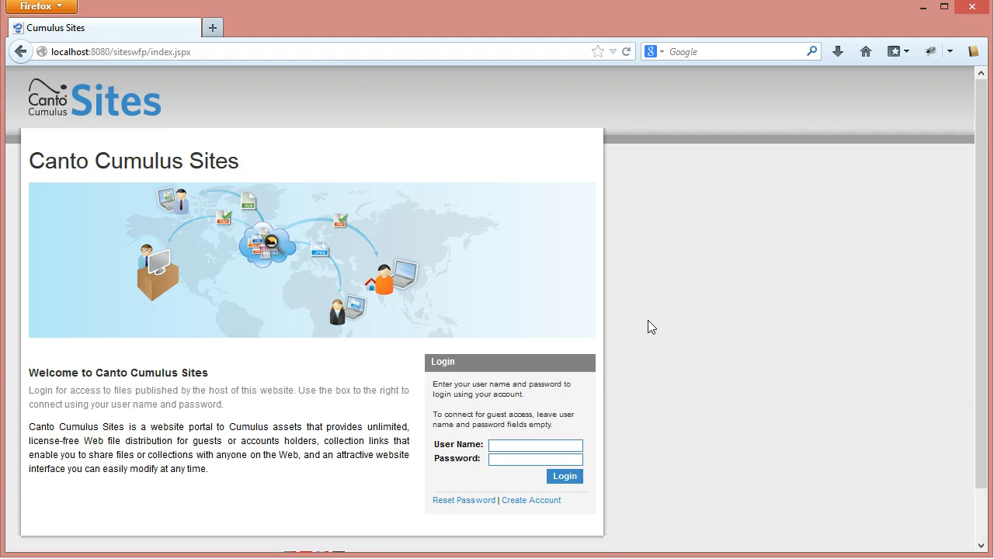
# Switch to Thunderbird, fetch mail for the approver's account, and open the new "Training-5-Set Field Value-2014-02-13-0 - Approve Design" message.
pyautogui.click(579, 378)
pyautogui.click(311, 525)
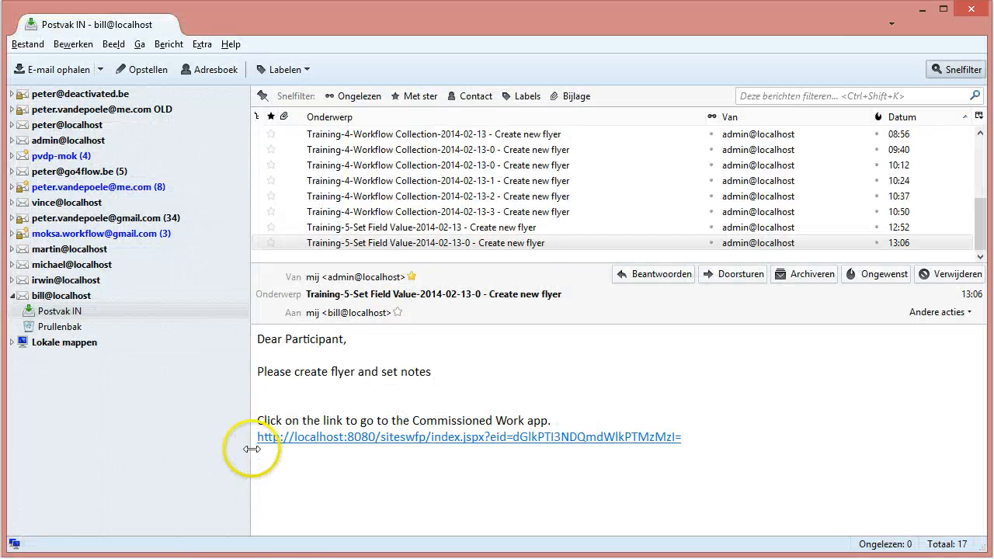
pyautogui.click(35, 250)
pyautogui.click(62, 69)
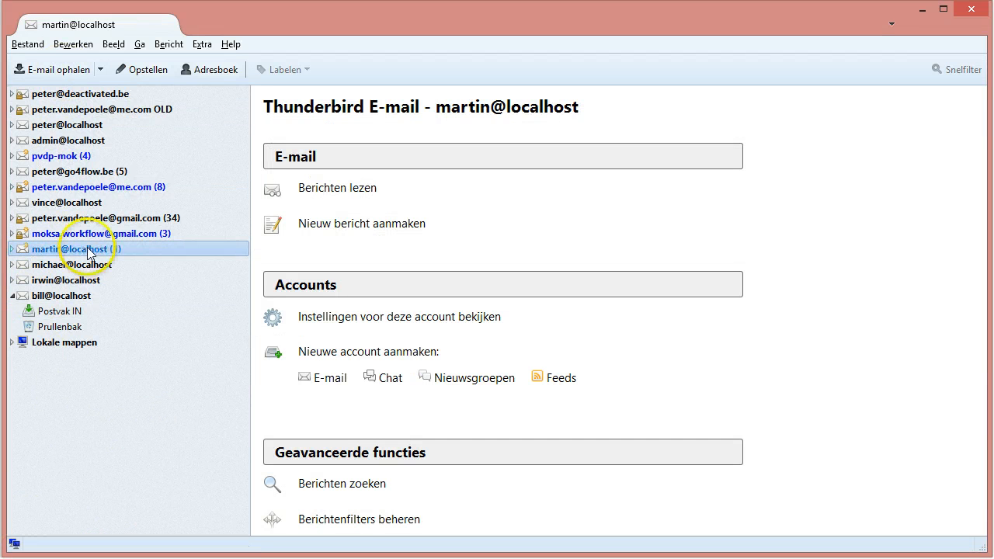
pyautogui.click(11, 249)
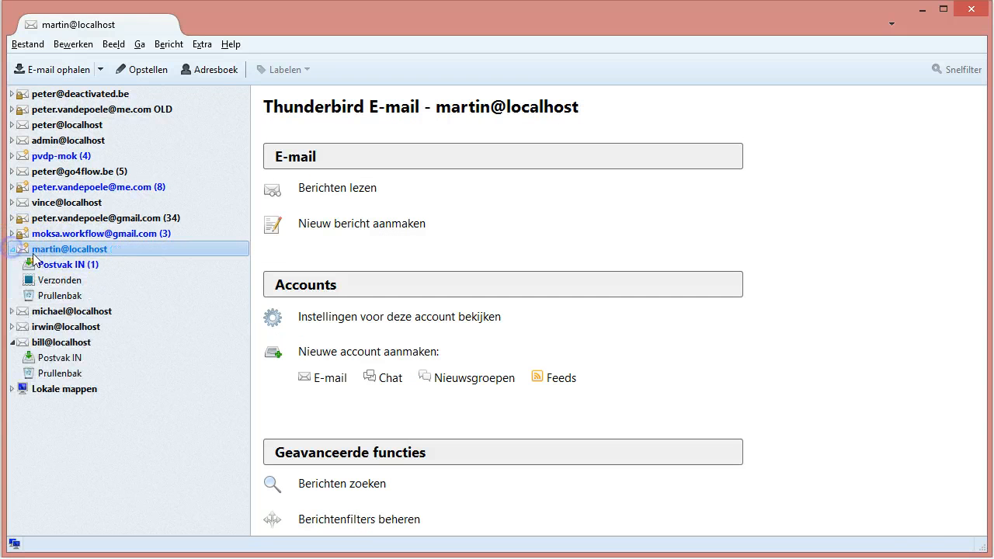
pyautogui.click(73, 264)
pyautogui.click(425, 243)
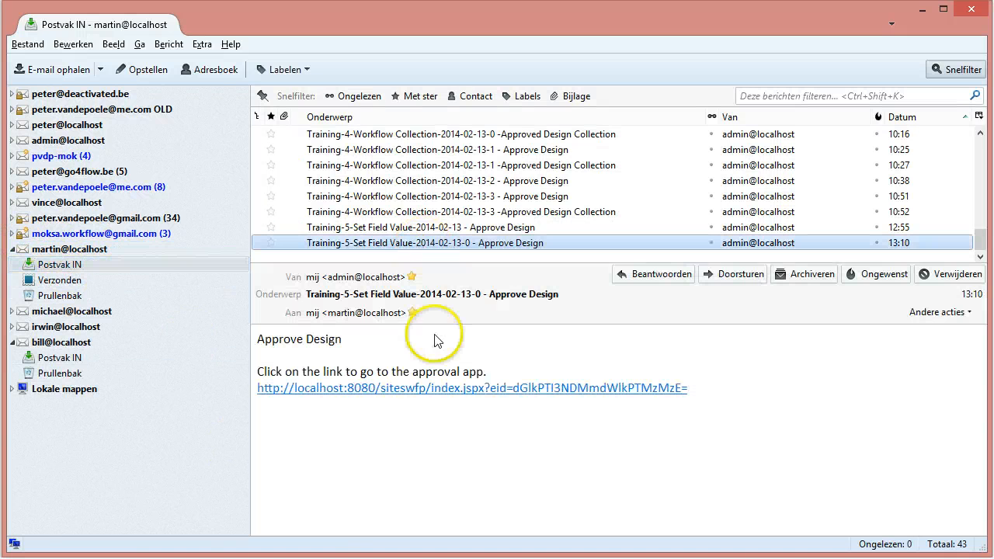
# Follow the message's link to the approval app and open the information view of MainFlow_1.pdf.
pyautogui.click(411, 392)
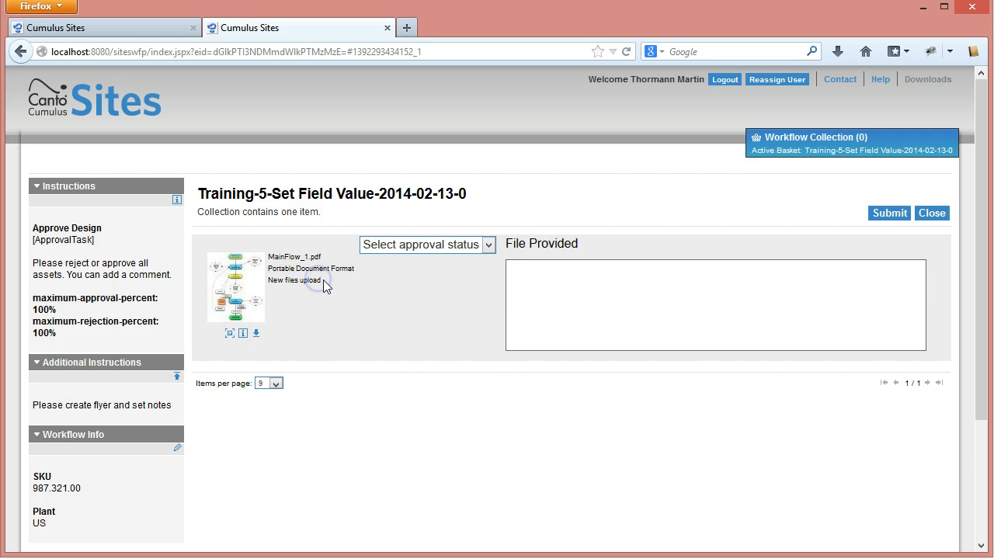
pyautogui.click(243, 335)
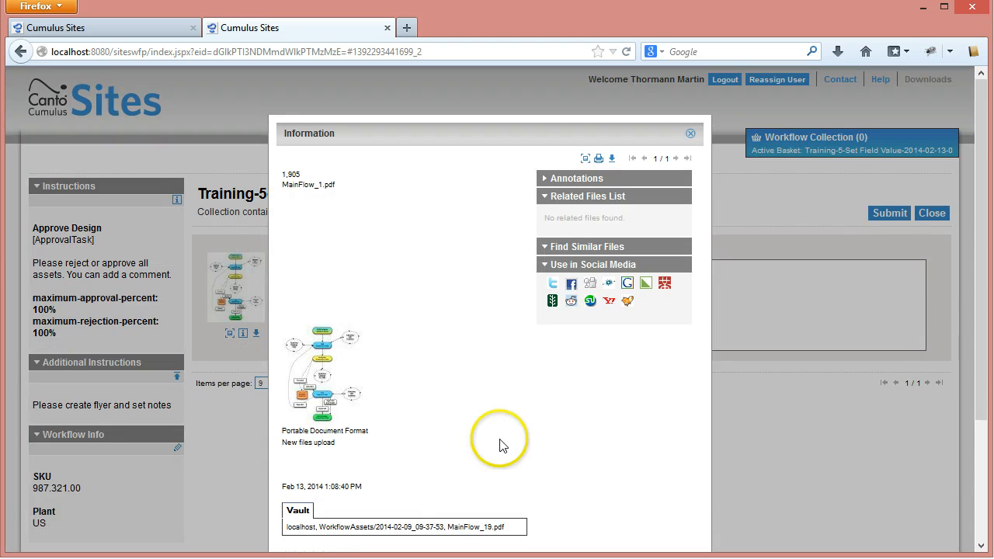
# Check the status value in the information view of MainFlow_1.pdf and close the view.
pyautogui.scroll(-2, 499, 445)
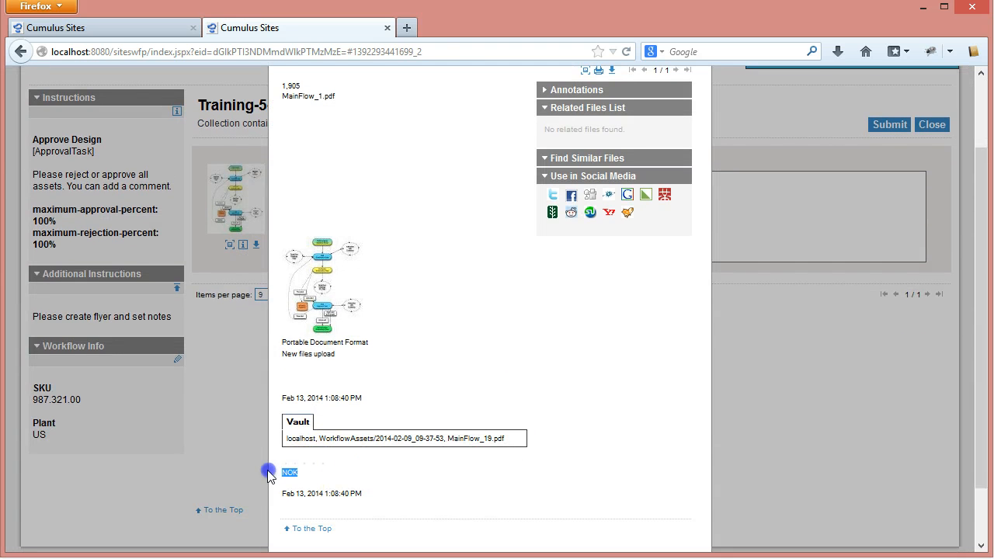
pyautogui.click(435, 479)
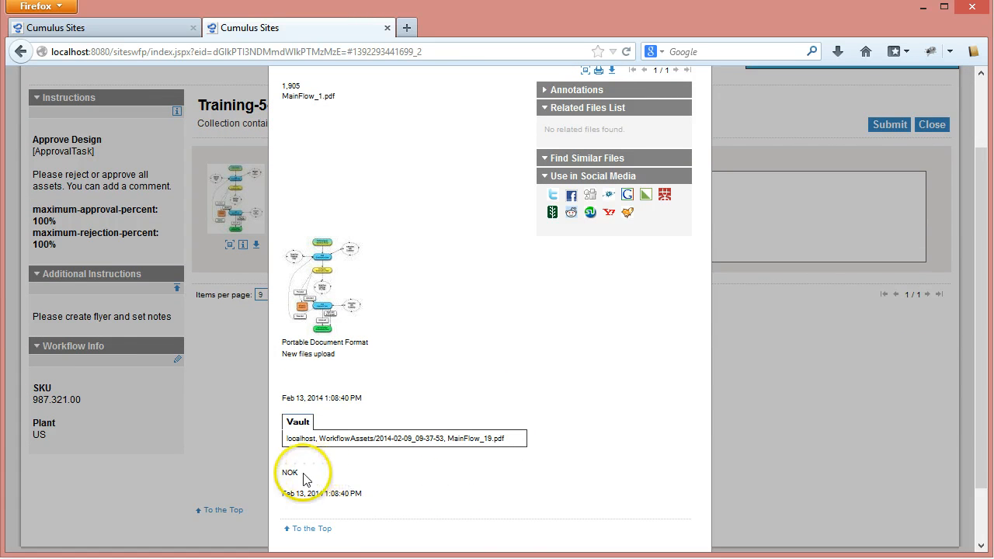
pyautogui.moveTo(304, 474); pyautogui.dragTo(276, 469)
pyautogui.click(526, 484)
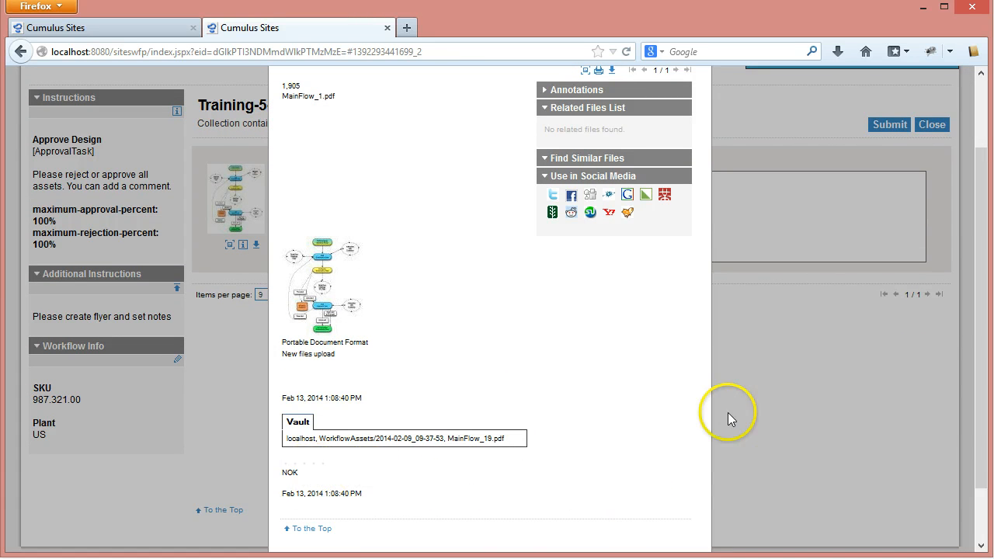
pyautogui.scroll(2, 728, 412)
pyautogui.click(688, 132)
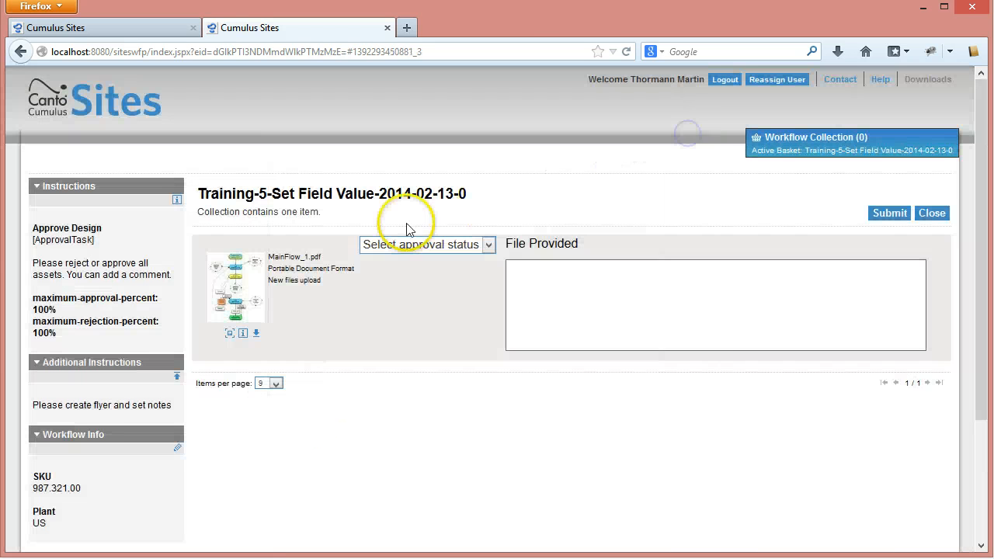
# Approve MainFlow_1.pdf with the comment "this is ok" and submit the approval task, closing its browser tab.
pyautogui.click(490, 245)
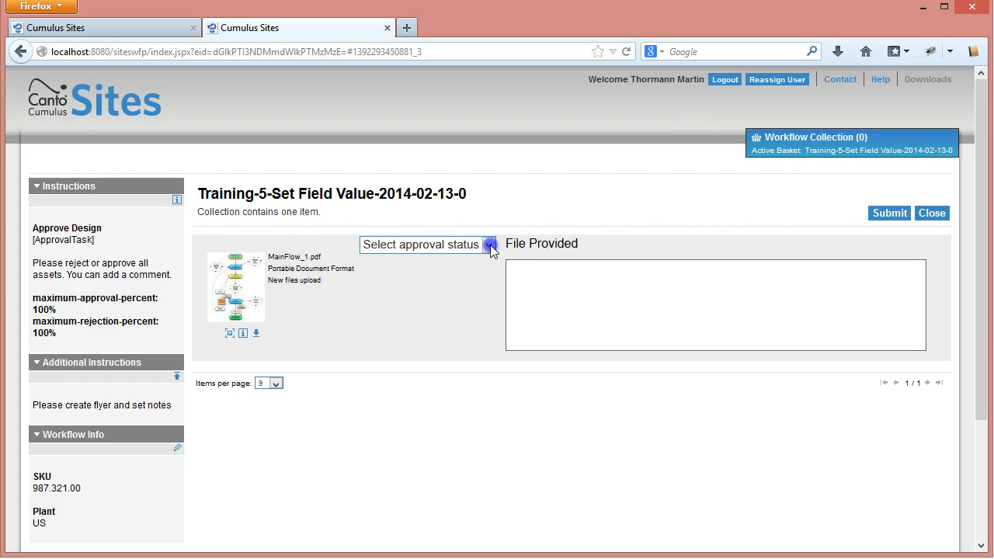
pyautogui.click(370, 282)
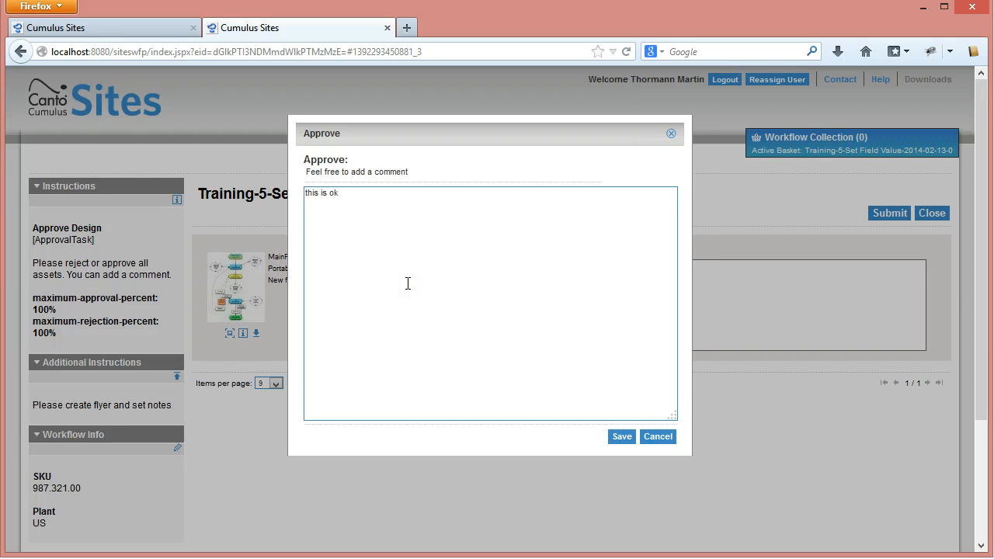
pyautogui.click(622, 436)
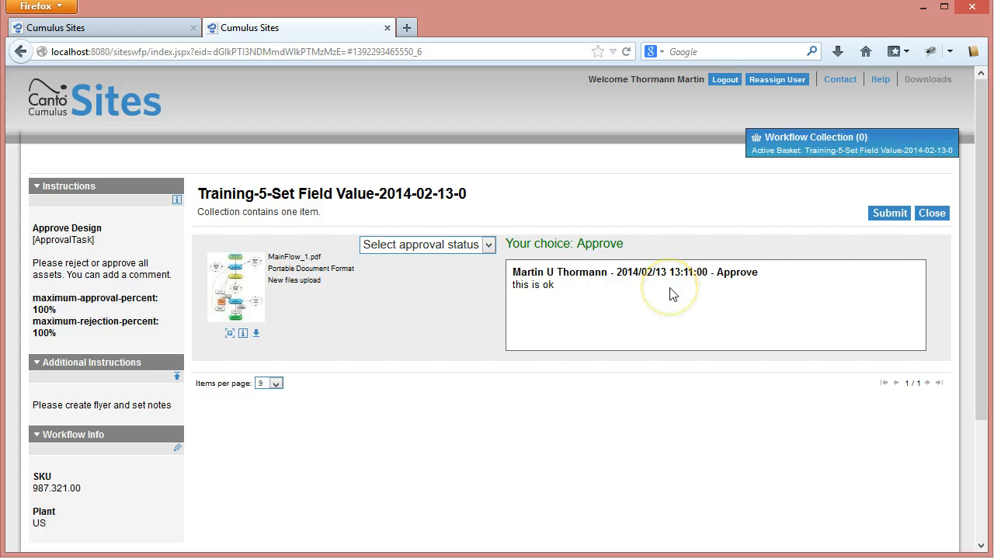
pyautogui.click(892, 214)
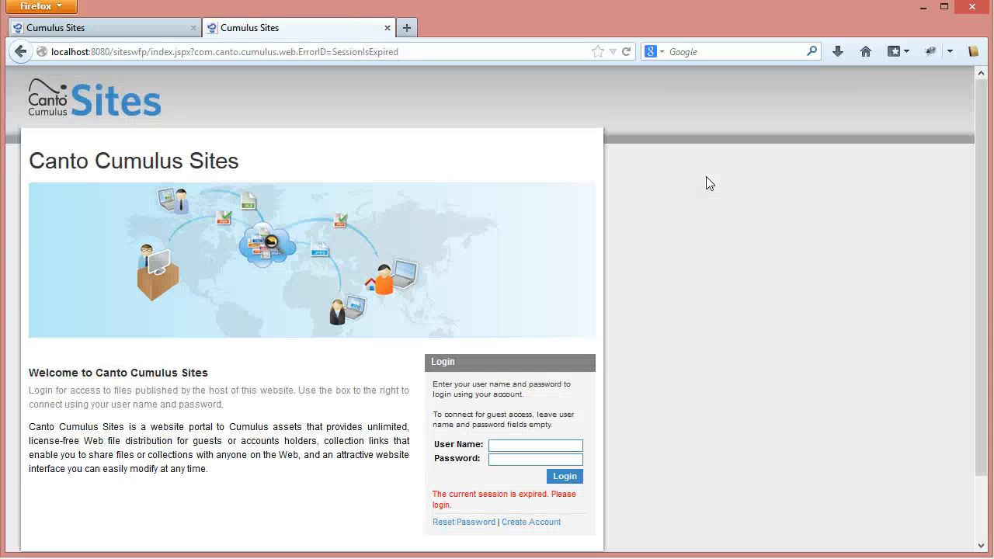
pyautogui.click(387, 28)
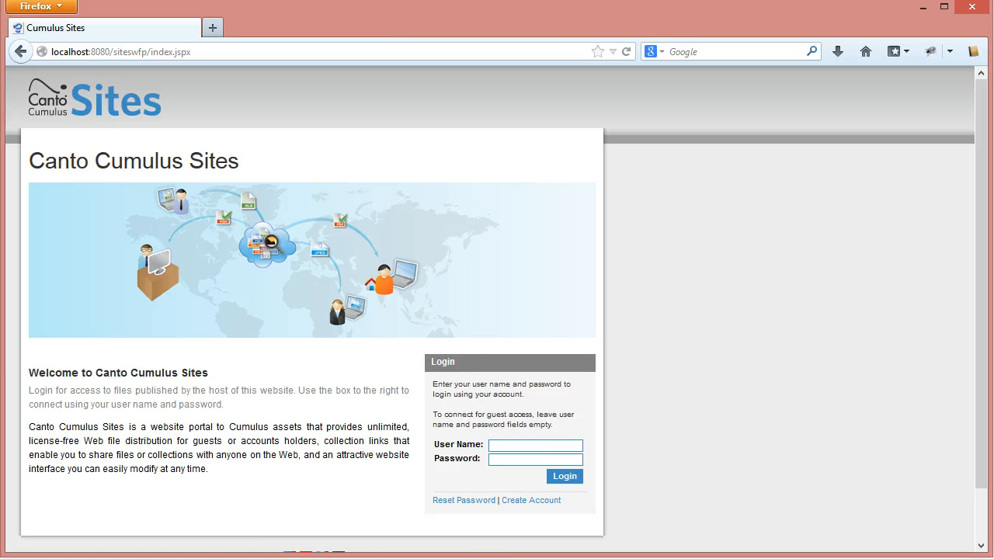
# Switch to the Cumulus client and review the Set Approved status and Set Rejected status tasks in the Training-5-Set Field Value workflow graph.
pyautogui.click(452, 558)
pyautogui.click(367, 547)
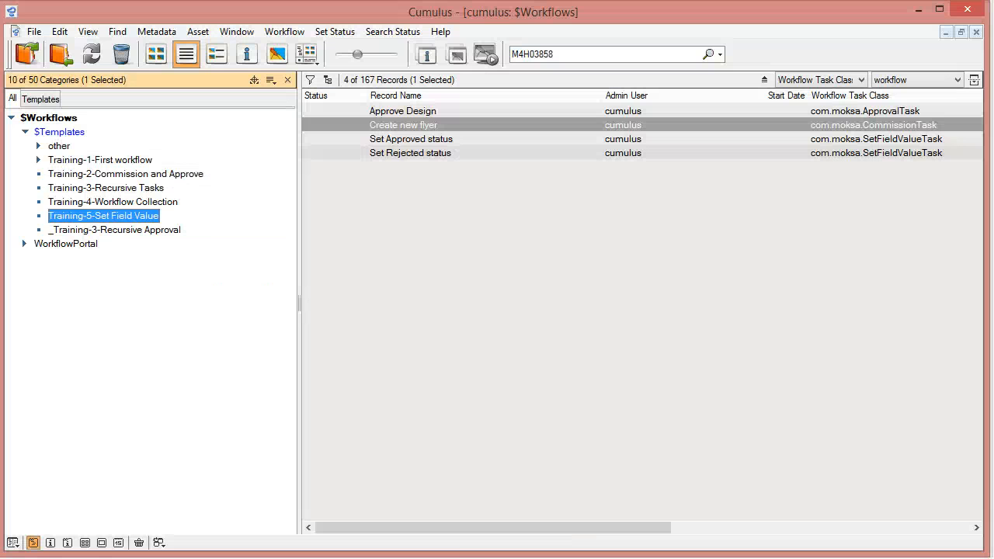
pyautogui.click(453, 558)
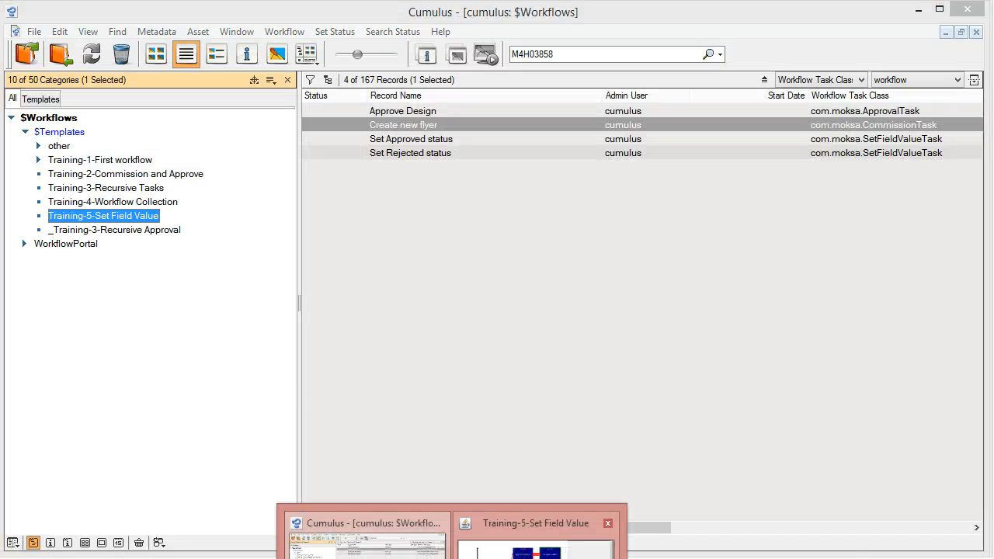
pyautogui.click(544, 540)
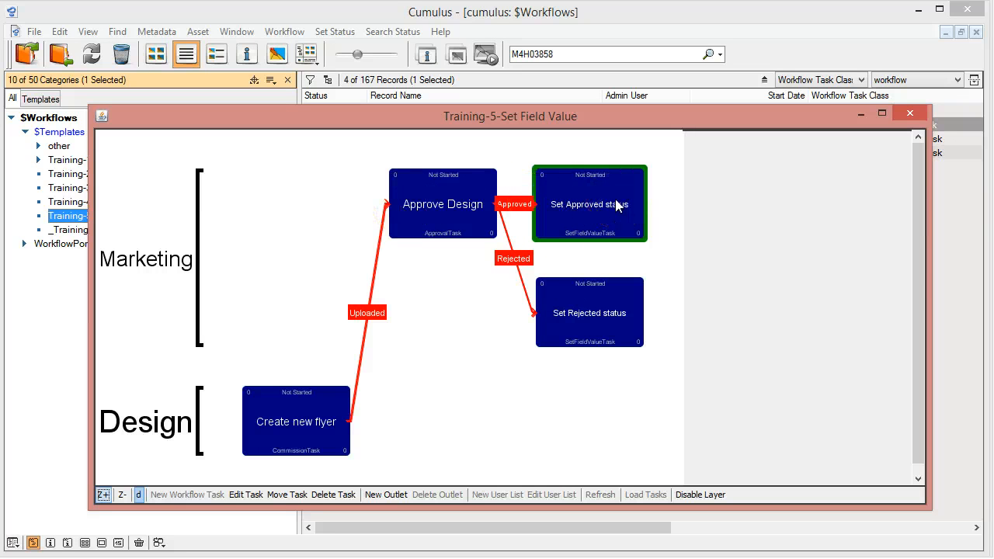
pyautogui.click(579, 302)
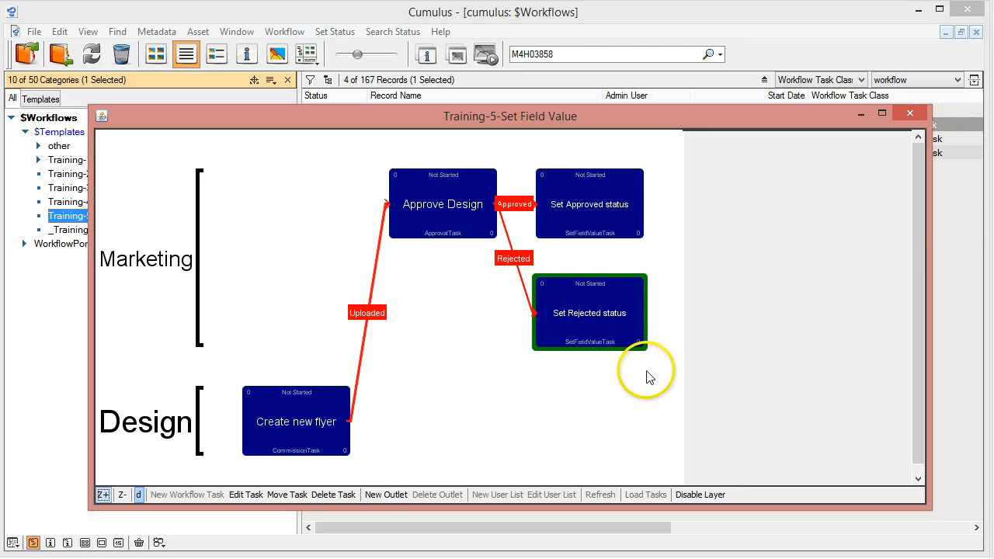
pyautogui.click(910, 113)
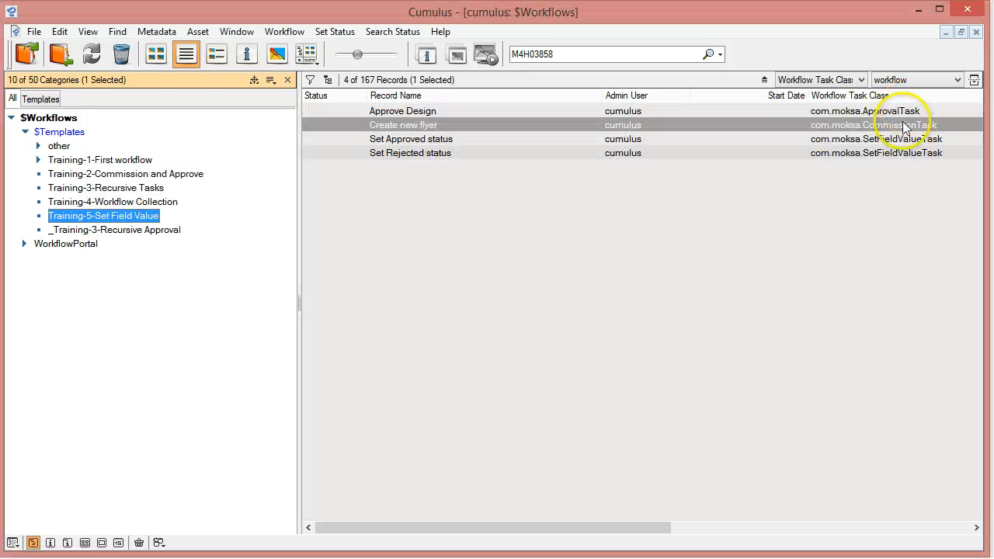
# Bring the WorkflowAssets catalog window to the front.
pyautogui.click(290, 33)
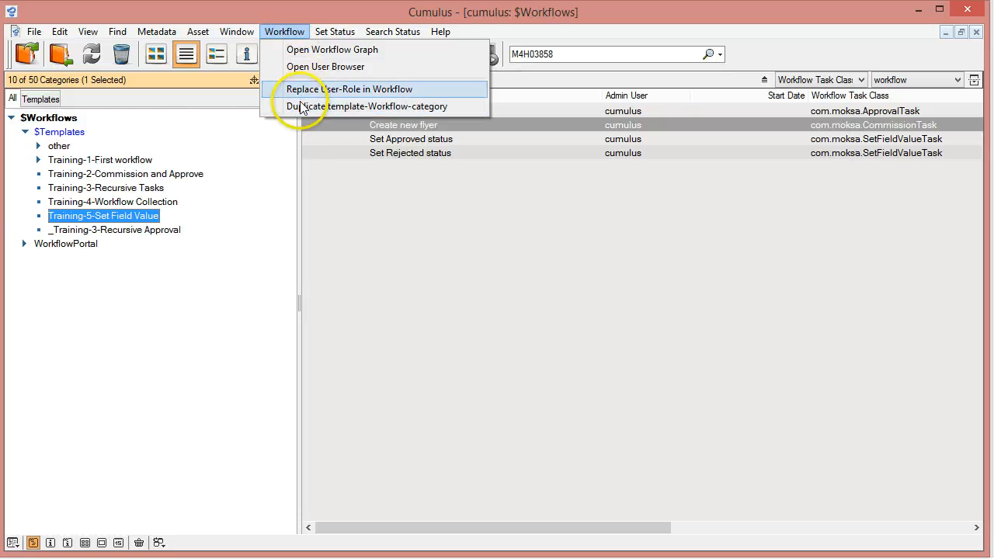
pyautogui.moveTo(237, 33)
pyautogui.click(272, 172)
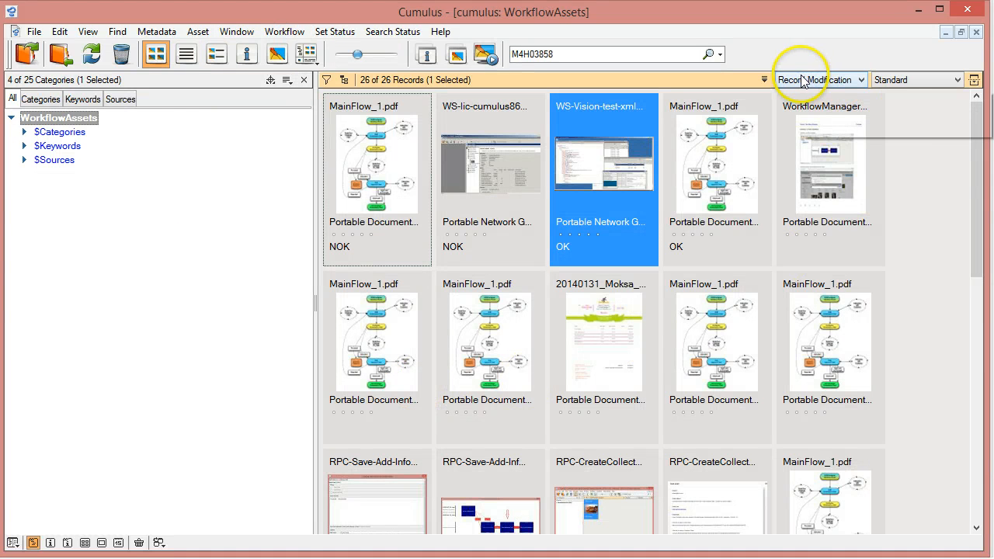
# Reload the WorkflowAssets records and check the status of the first MainFlow_1.pdf record.
pyautogui.click(48, 118)
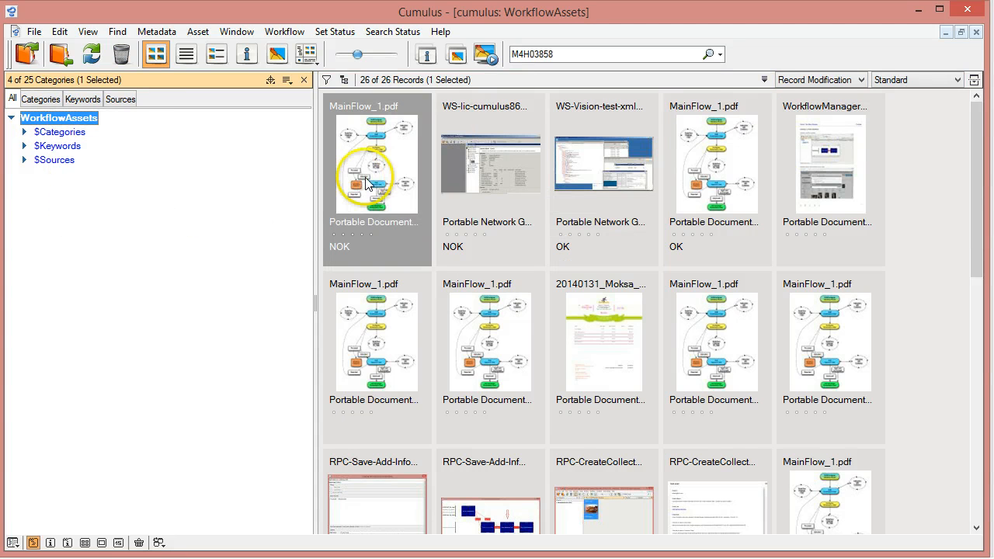
pyautogui.click(351, 256)
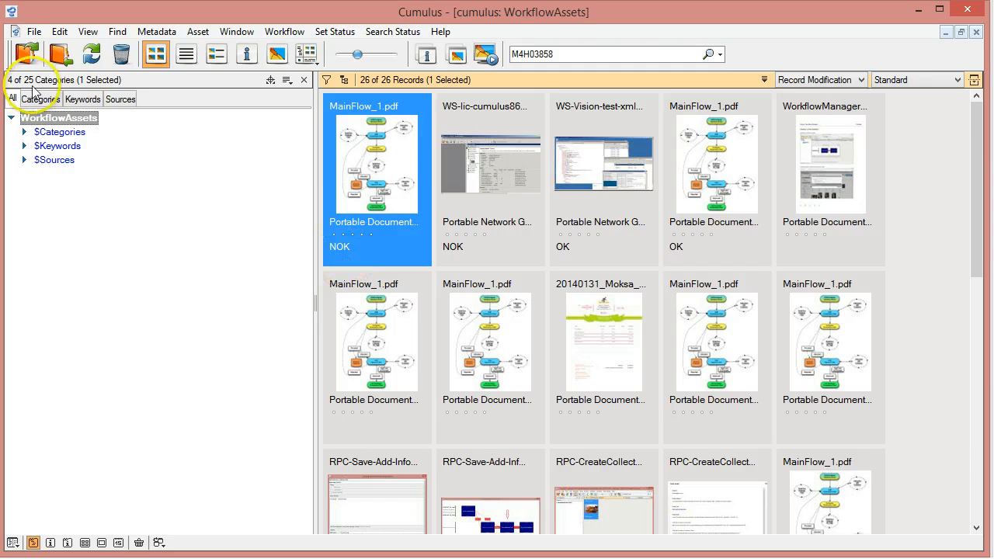
pyautogui.click(67, 123)
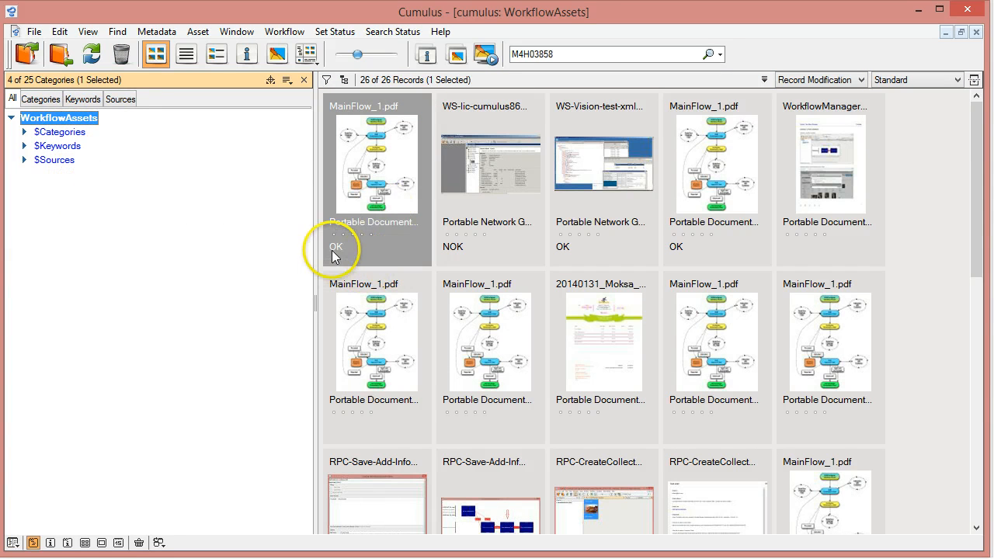
pyautogui.click(63, 120)
# Open the information window of the first MainFlow_1.pdf record and examine its Notes and Caption fields.
pyautogui.click(374, 163)
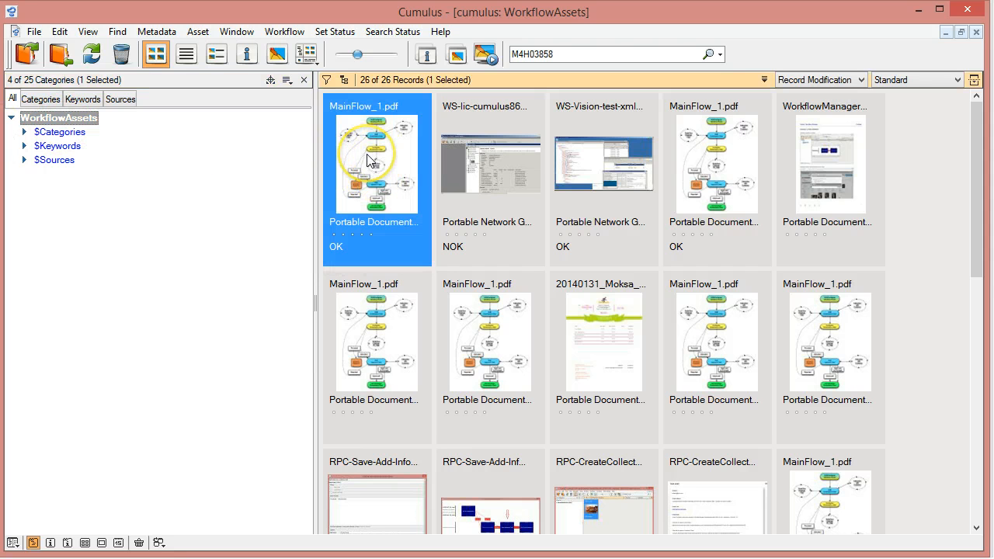
pyautogui.rightClick(388, 192)
pyautogui.click(423, 194)
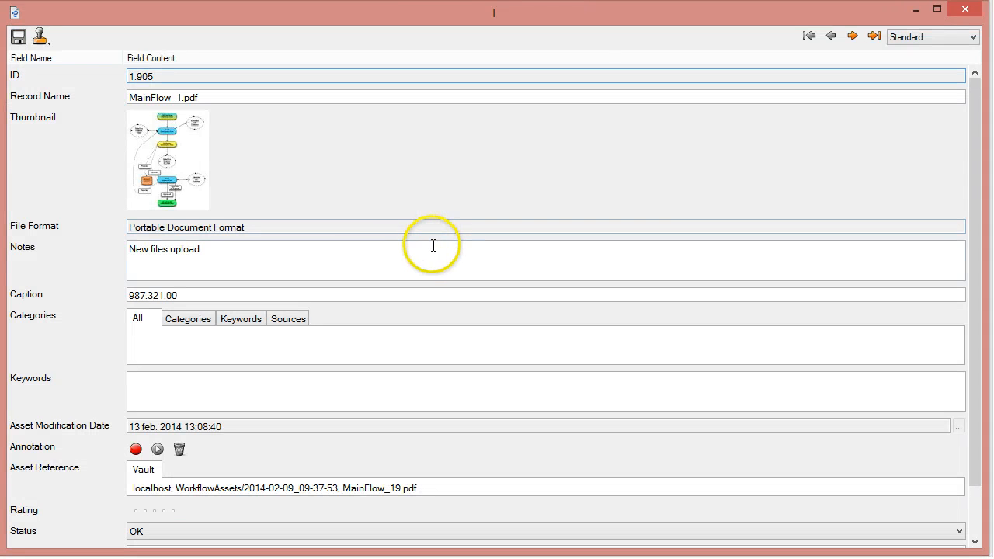
pyautogui.moveTo(213, 246); pyautogui.dragTo(104, 233)
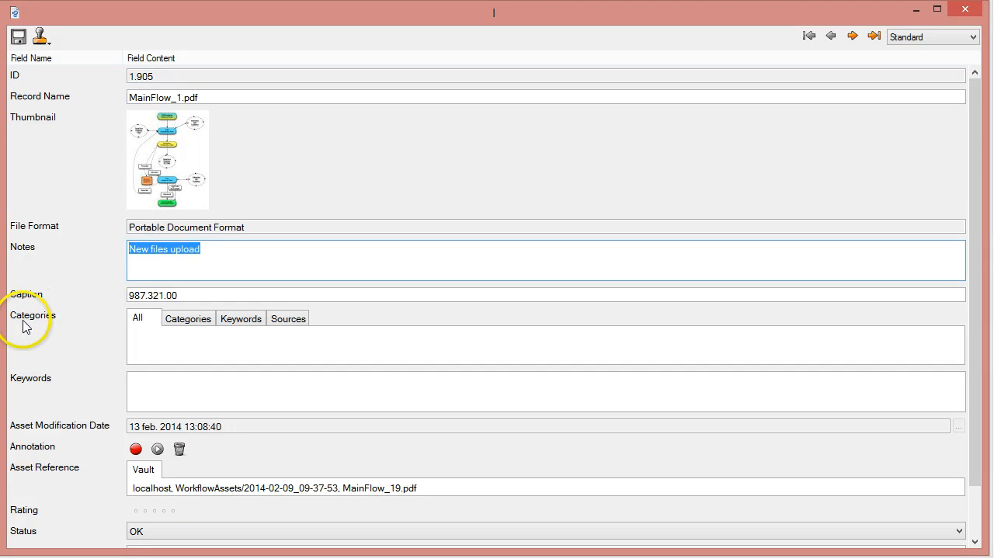
pyautogui.click(222, 295)
pyautogui.moveTo(222, 295); pyautogui.dragTo(116, 295)
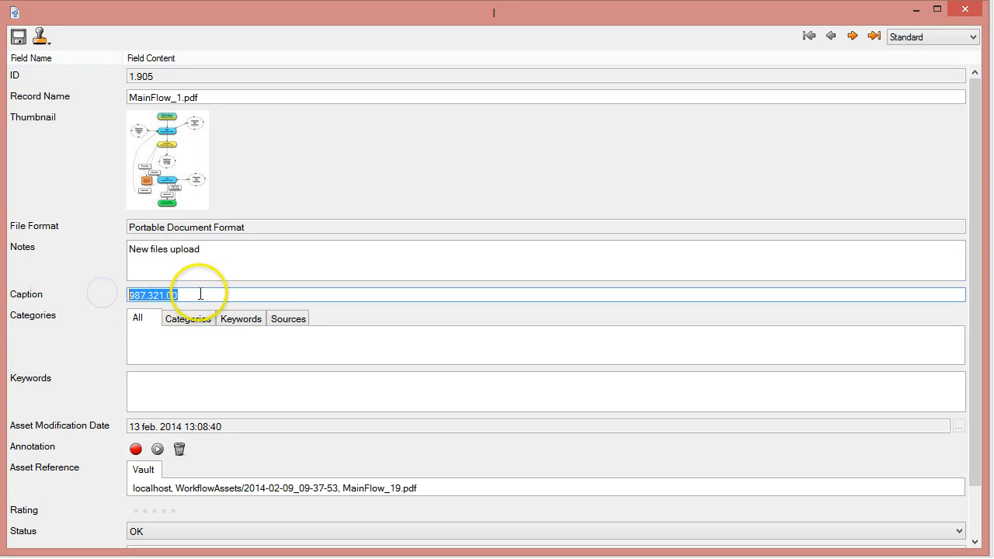
pyautogui.doubleClick(172, 295)
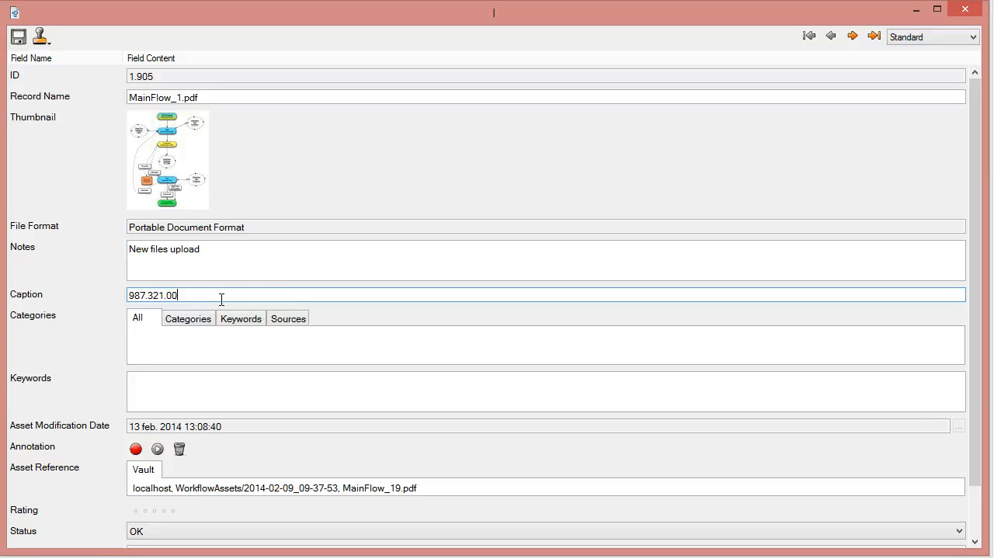
# Retype the ending of the record's Caption as ".00" and close the information window without saving the changes.
pyautogui.click(189, 296)
pyautogui.press('BackSpace')
pyautogui.press('BackSpace')
pyautogui.press('BackSpace')
pyautogui.write('.000')
pyautogui.press('BackSpace')
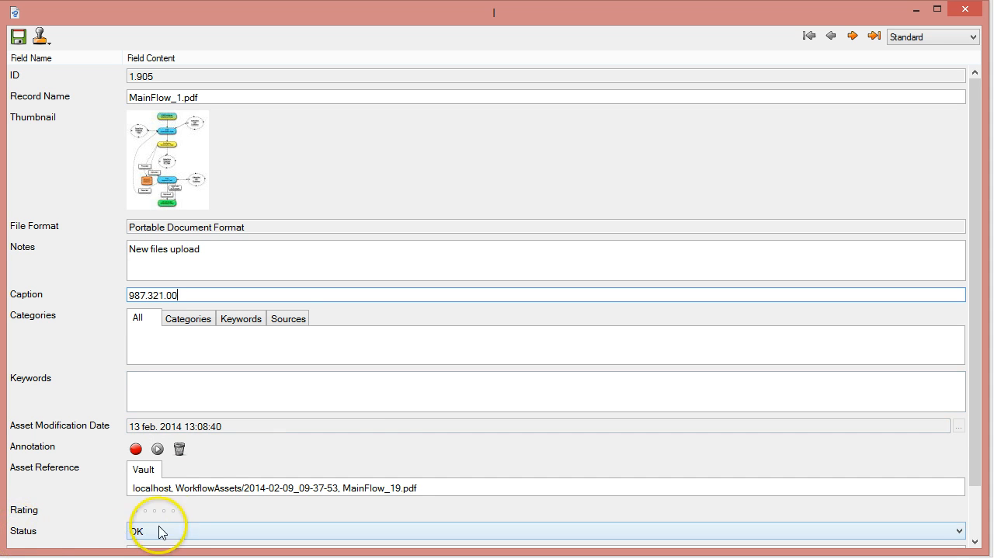
pyautogui.click(966, 9)
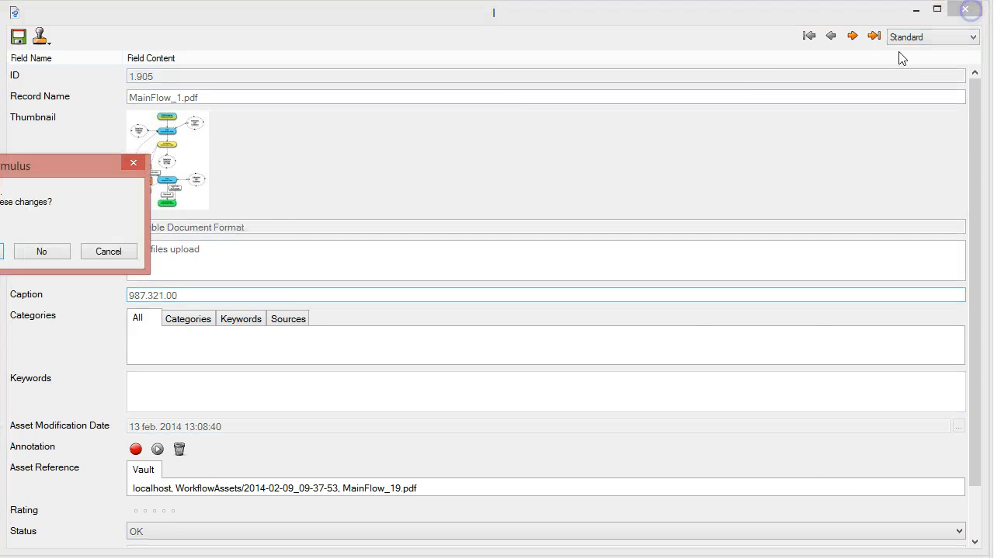
pyautogui.click(43, 252)
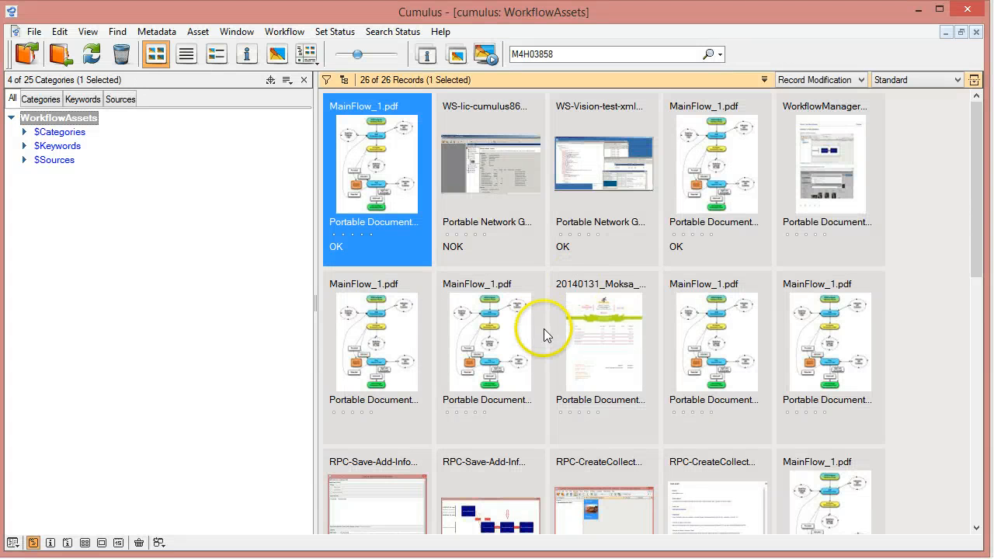